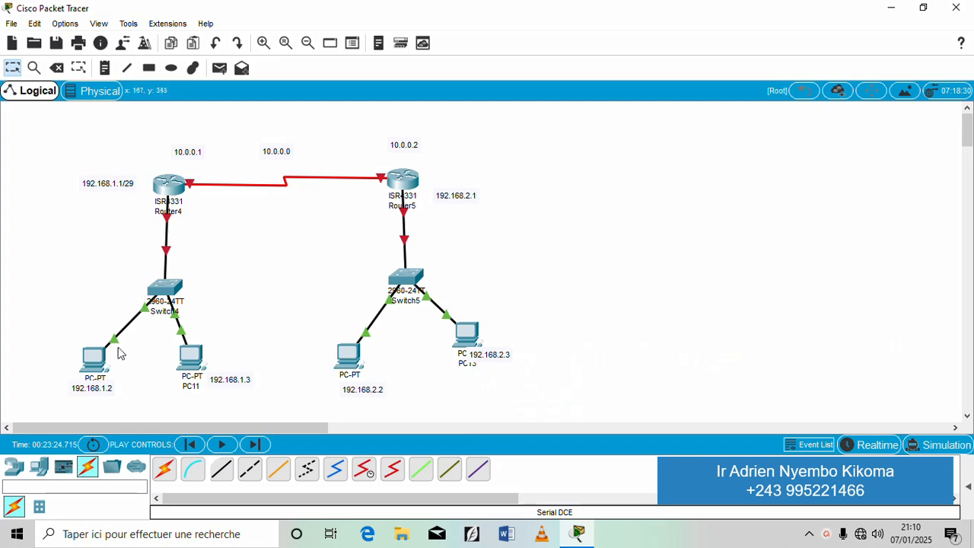
- Give PC10, the leftmost PC under Switch4, the static IP address 192.168.1.2 with subnet mask 255.255.255.248
{"action": "left_click", "coordinate": [89, 364]}
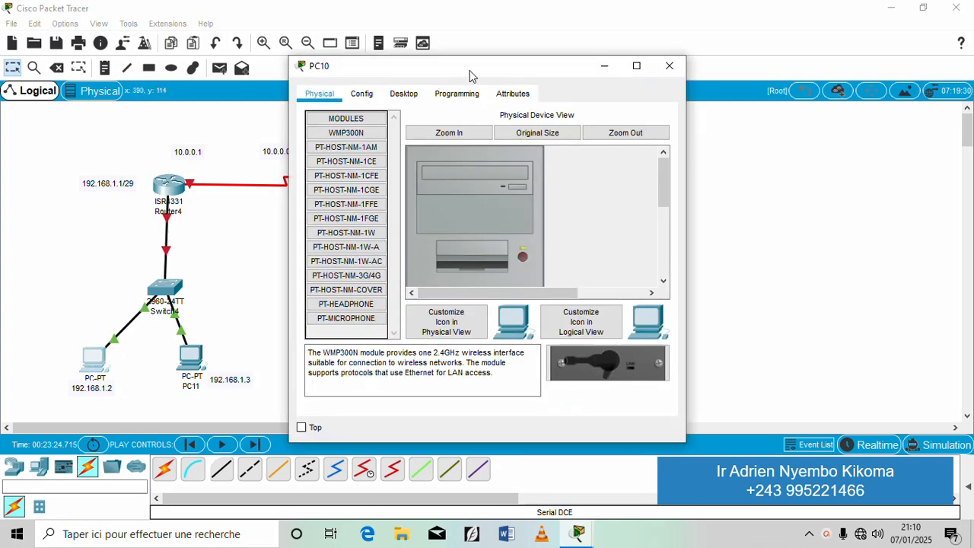
{"action": "left_click", "coordinate": [403, 94]}
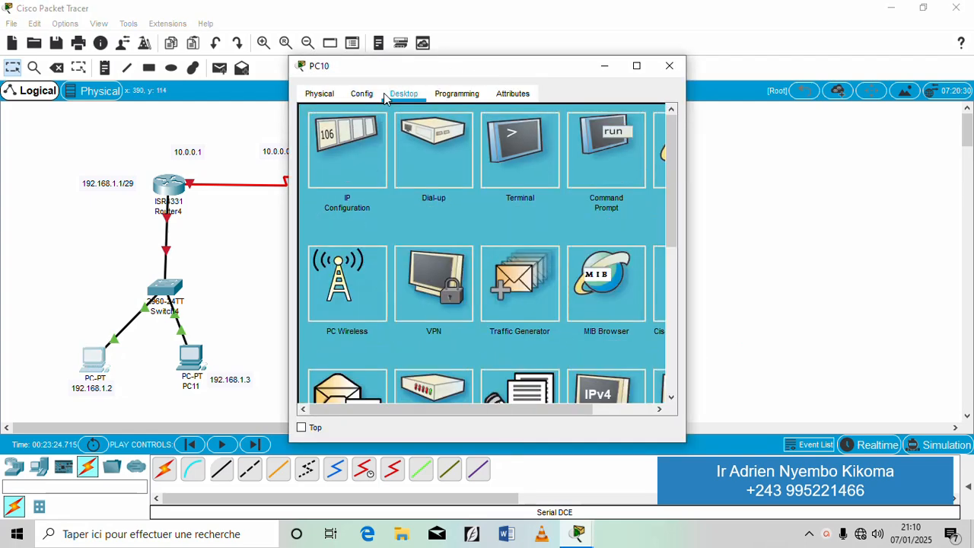
{"action": "left_click", "coordinate": [349, 154]}
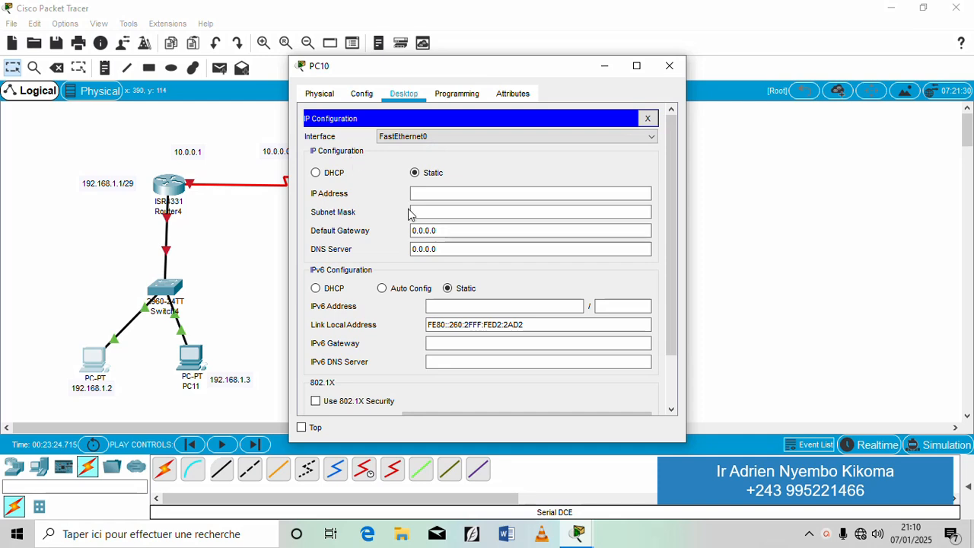
{"action": "left_click", "coordinate": [432, 196]}
{"action": "type", "text": "1"}
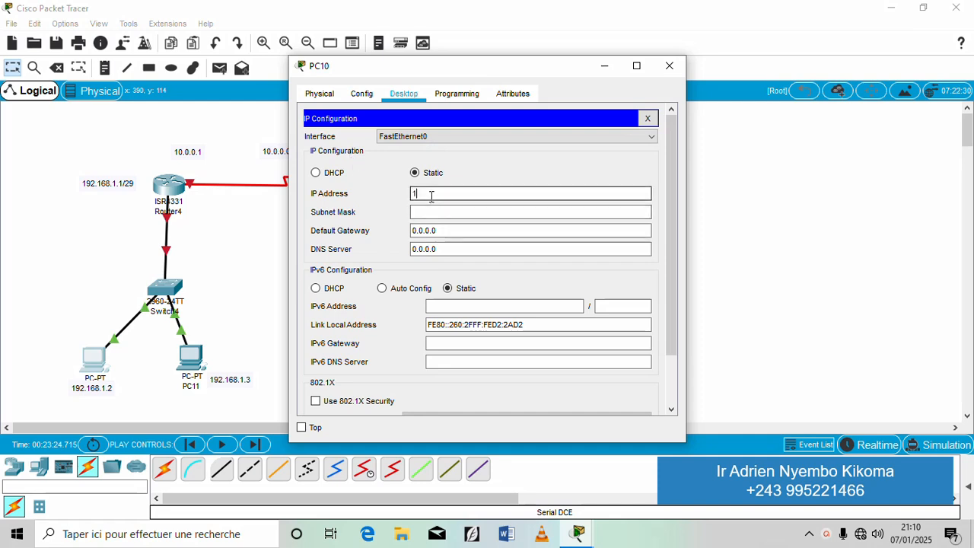
{"action": "type", "text": "92.168.1.2"}
{"action": "left_click", "coordinate": [435, 210]}
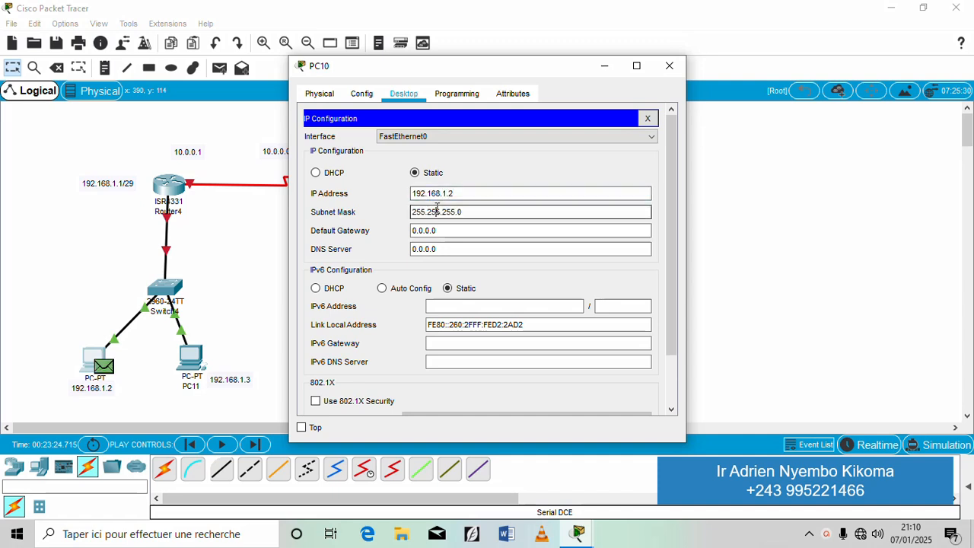
{"action": "left_click_drag", "start_coordinate": [458, 213], "coordinate": [468, 214]}
{"action": "type", "text": "248"}
- Set PC10's default gateway to 192.168.1.1 and close its device window
{"action": "left_click", "coordinate": [457, 231]}
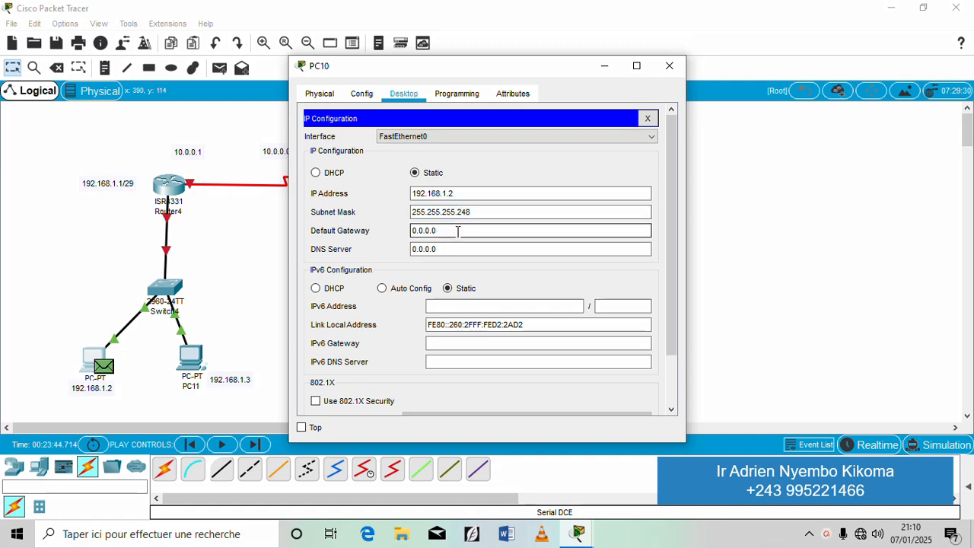
{"action": "key", "text": "BackSpace"}
{"action": "key", "text": "BackSpace"}
{"action": "key", "text": "BackSpace"}
{"action": "key", "text": "BackSpace"}
{"action": "key", "text": "BackSpace"}
{"action": "key", "text": "BackSpace"}
{"action": "key", "text": "BackSpace"}
{"action": "type", "text": "192.168.1.1"}
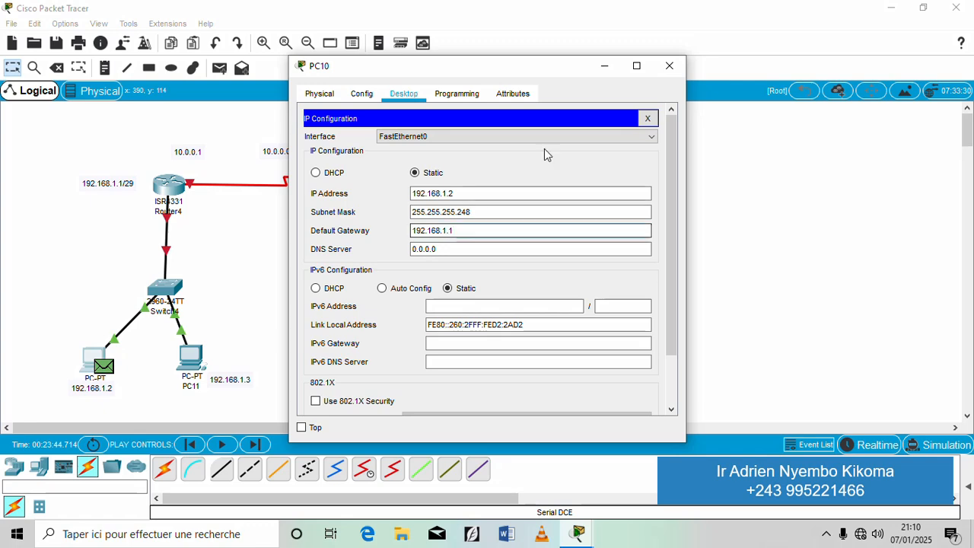
{"action": "left_click", "coordinate": [670, 66]}
- Give PC11 under Switch4 the static IP address 192.168.1.3 with subnet mask 255.255.255.248
{"action": "double_click", "coordinate": [191, 359]}
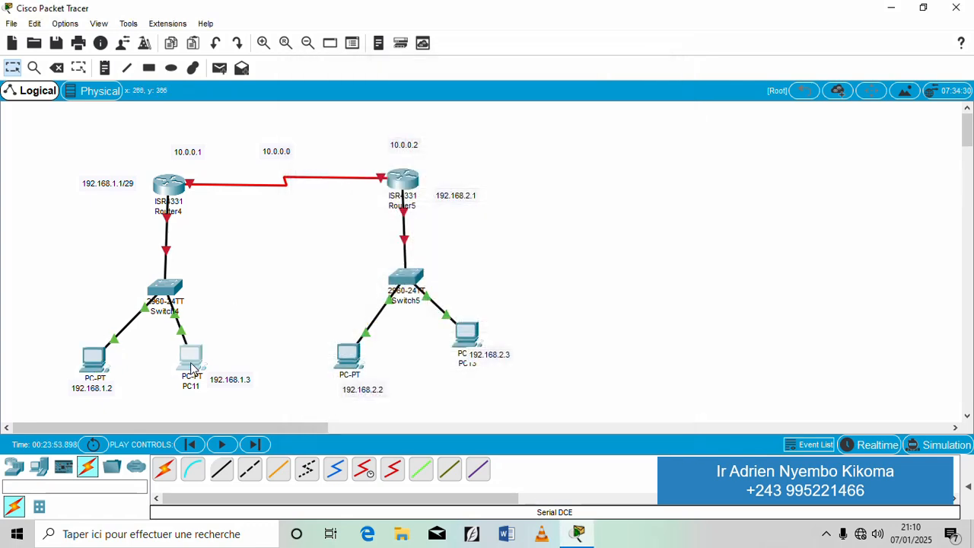
{"action": "left_click", "coordinate": [409, 94]}
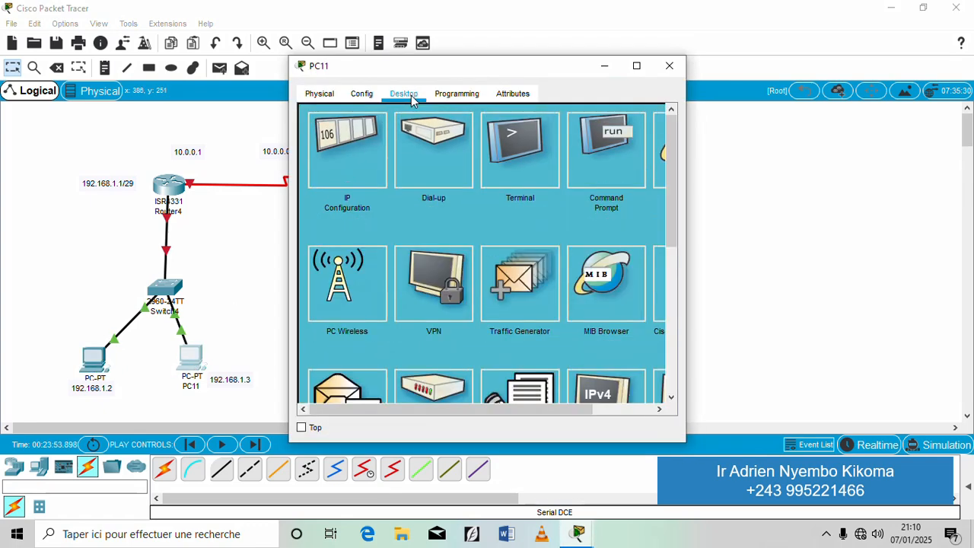
{"action": "left_click", "coordinate": [362, 164]}
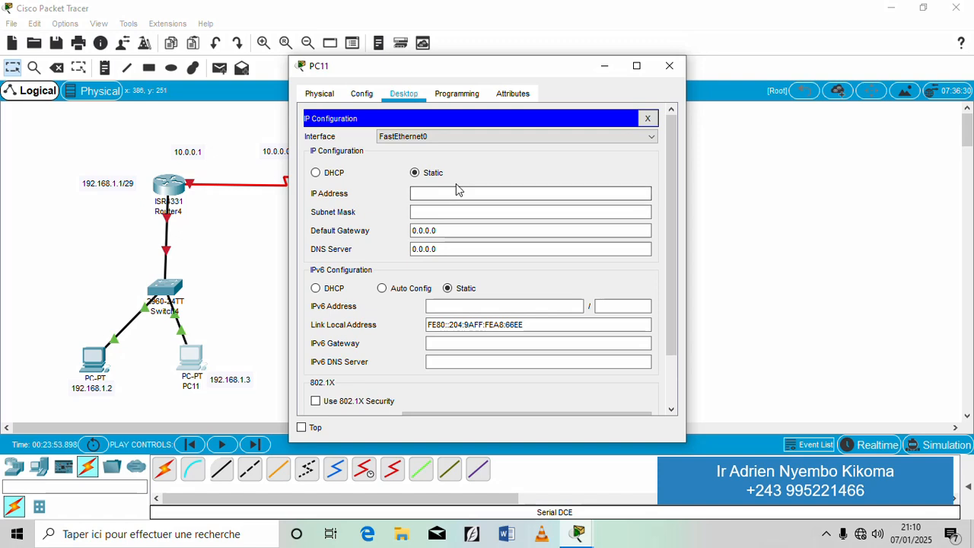
{"action": "left_click", "coordinate": [457, 192]}
{"action": "type", "text": "1"}
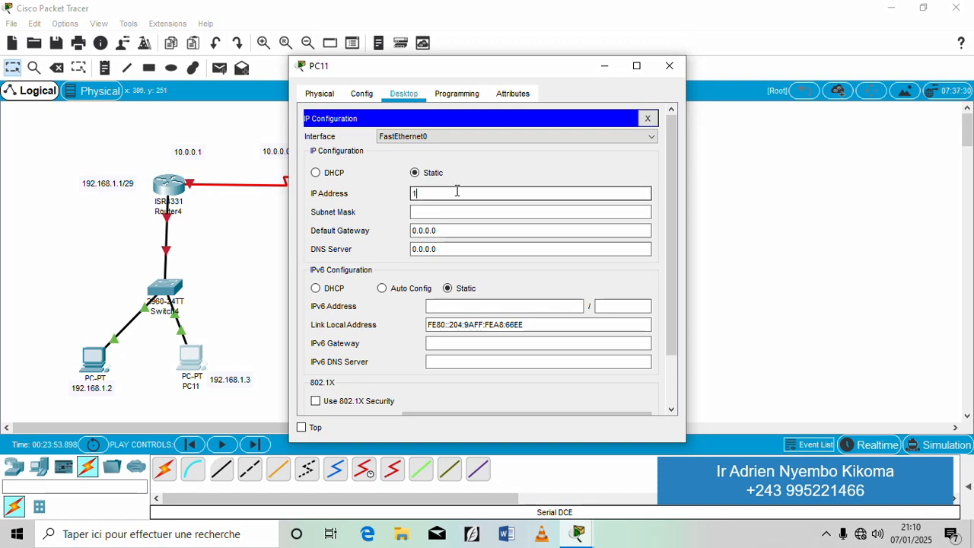
{"action": "type", "text": "92.168.1.3"}
{"action": "left_click", "coordinate": [458, 211]}
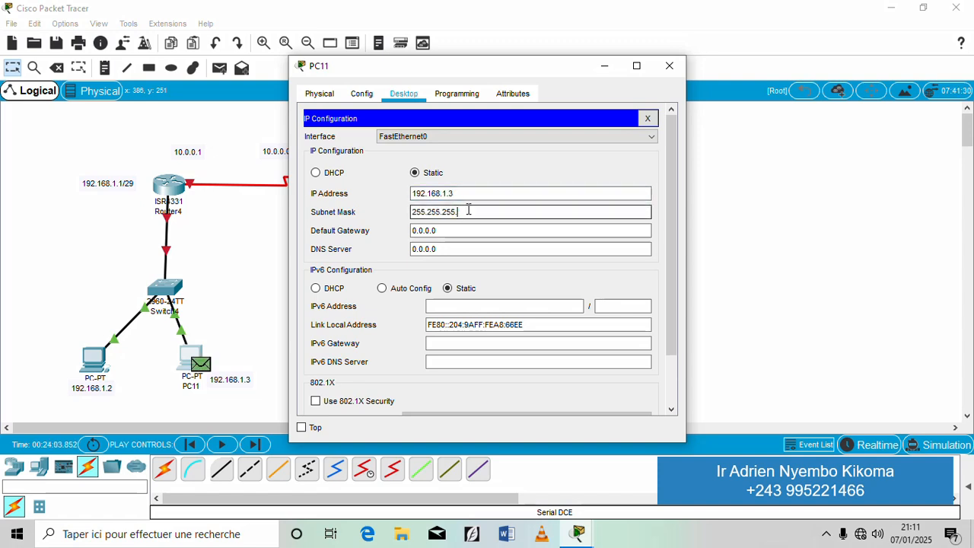
{"action": "type", "text": "248"}
- Set PC11's default gateway to Router4's LAN address, 192.168.1.1, and close its device window
{"action": "left_click", "coordinate": [509, 229]}
{"action": "left_click_drag", "start_coordinate": [509, 229], "coordinate": [401, 228]}
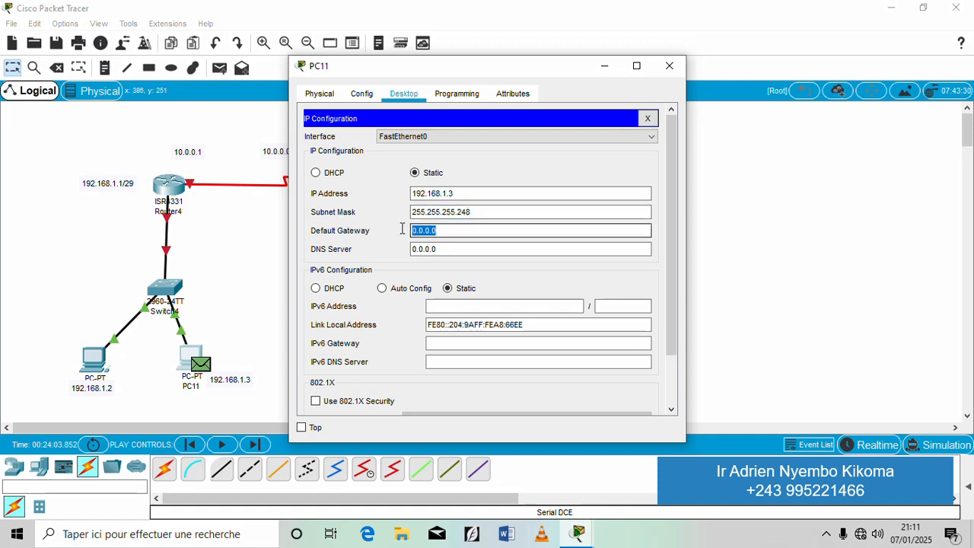
{"action": "key", "text": "BackSpace"}
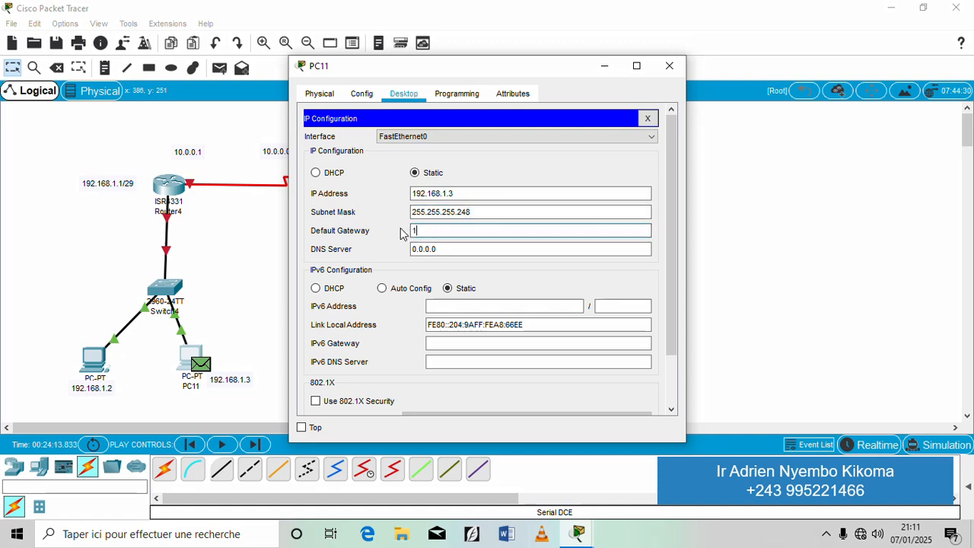
{"action": "type", "text": "102.168.1.1"}
{"action": "left_click", "coordinate": [669, 66]}
- Give PC12, the left PC under Switch5, the static IP address 192.168.2.2 with subnet mask 255.255.255.248
{"action": "left_click", "coordinate": [351, 355]}
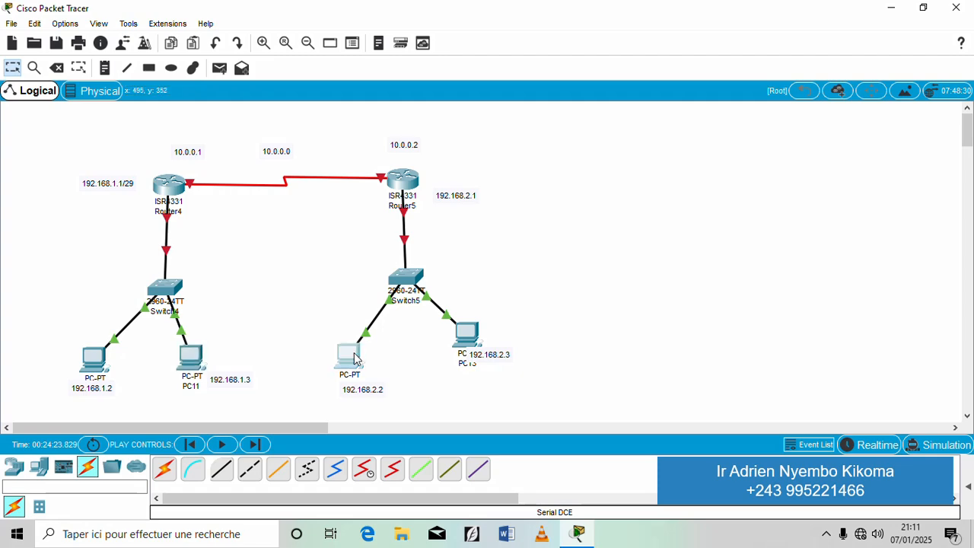
{"action": "left_click_drag", "start_coordinate": [500, 67], "coordinate": [691, 42]}
{"action": "left_click", "coordinate": [599, 69]}
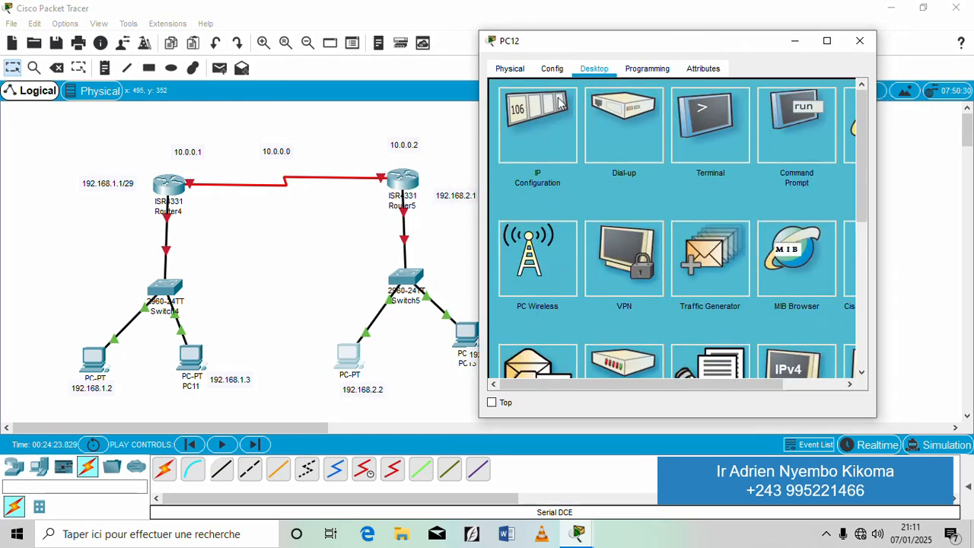
{"action": "left_click", "coordinate": [531, 131]}
{"action": "left_click", "coordinate": [613, 168]}
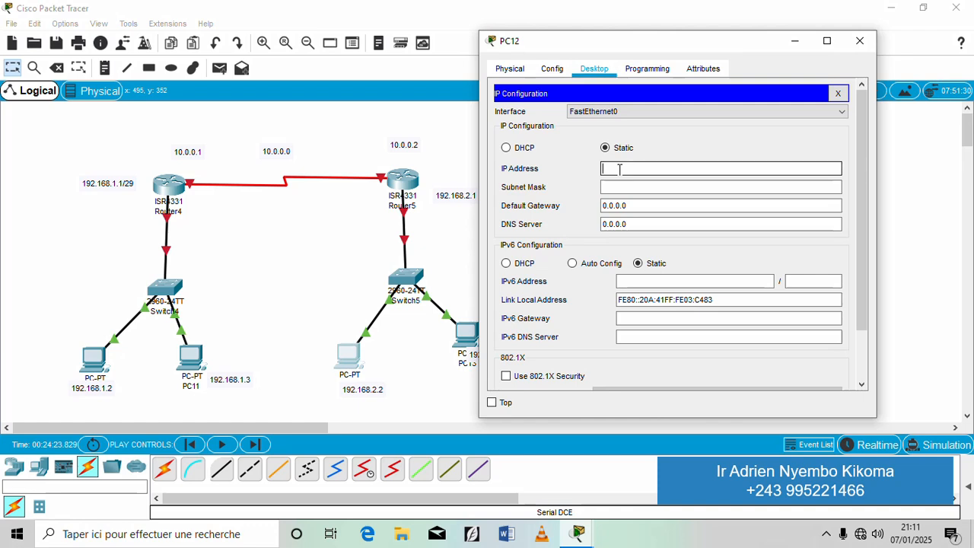
{"action": "type", "text": "192.168.2.2"}
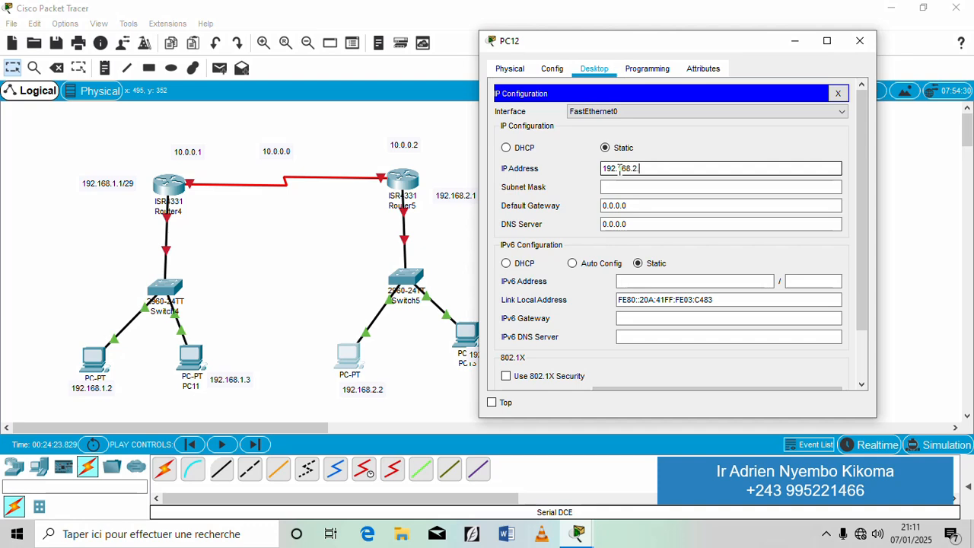
{"action": "left_click", "coordinate": [624, 187]}
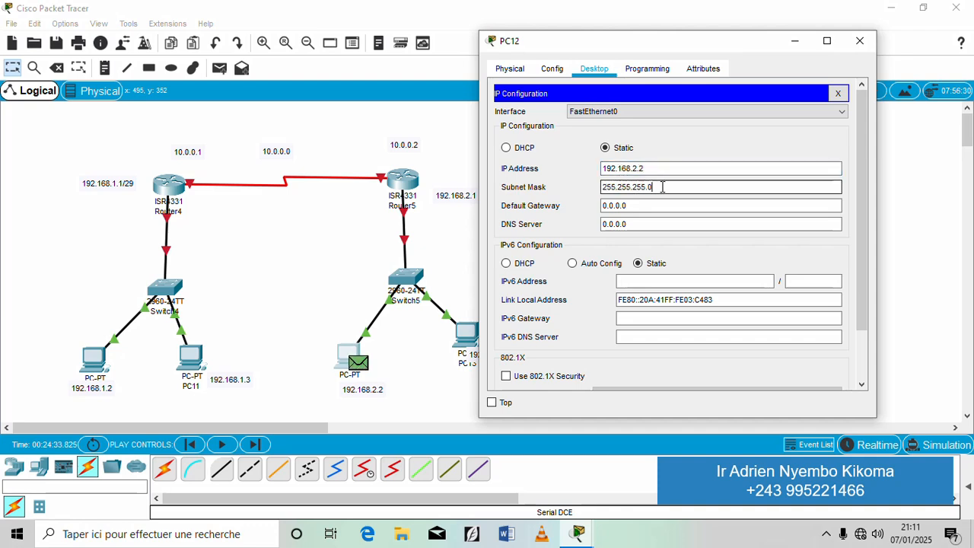
{"action": "key", "text": "BackSpace"}
{"action": "type", "text": "248"}
- Set PC12's default gateway to 192.168.2.1 and close its device window
{"action": "left_click_drag", "start_coordinate": [643, 207], "coordinate": [598, 205]}
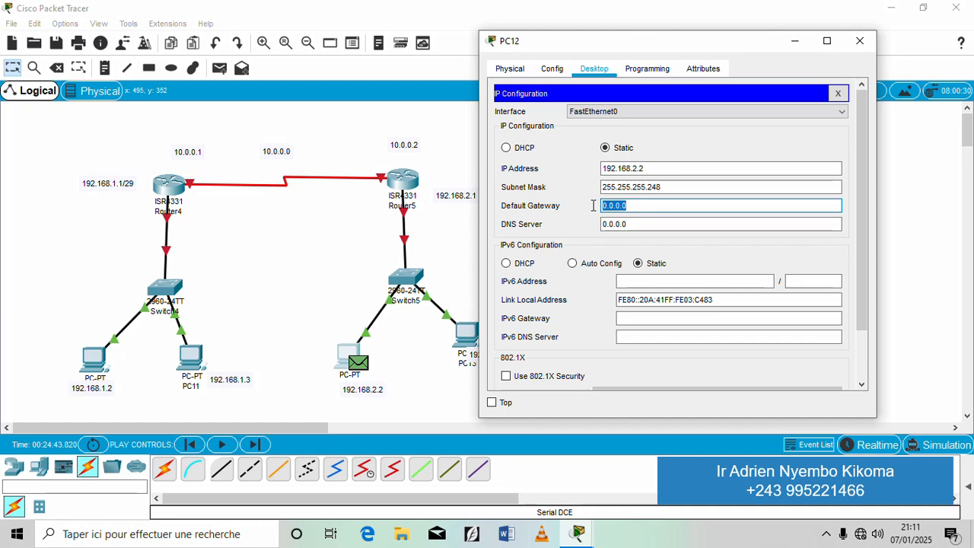
{"action": "type", "text": "192.168"}
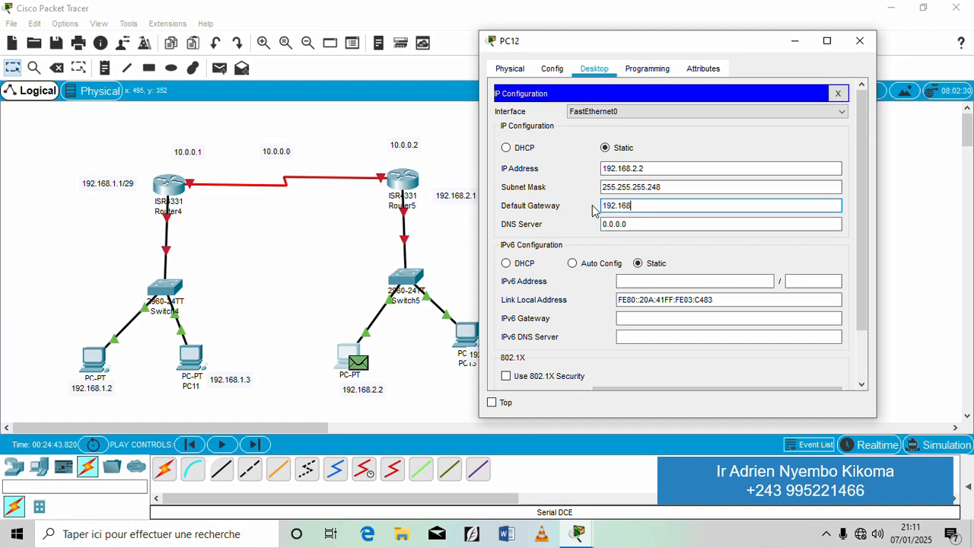
{"action": "type", "text": ".2.1"}
{"action": "left_click", "coordinate": [859, 40]}
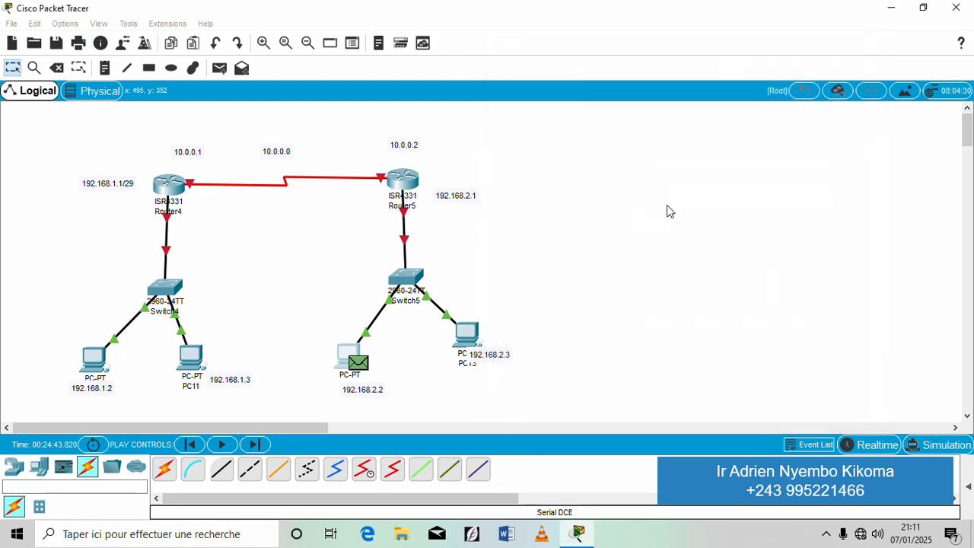
- Give PC13 under Switch5 the static IP address 192.168.2.3 with subnet mask 255.255.255.248
{"action": "left_click", "coordinate": [472, 335]}
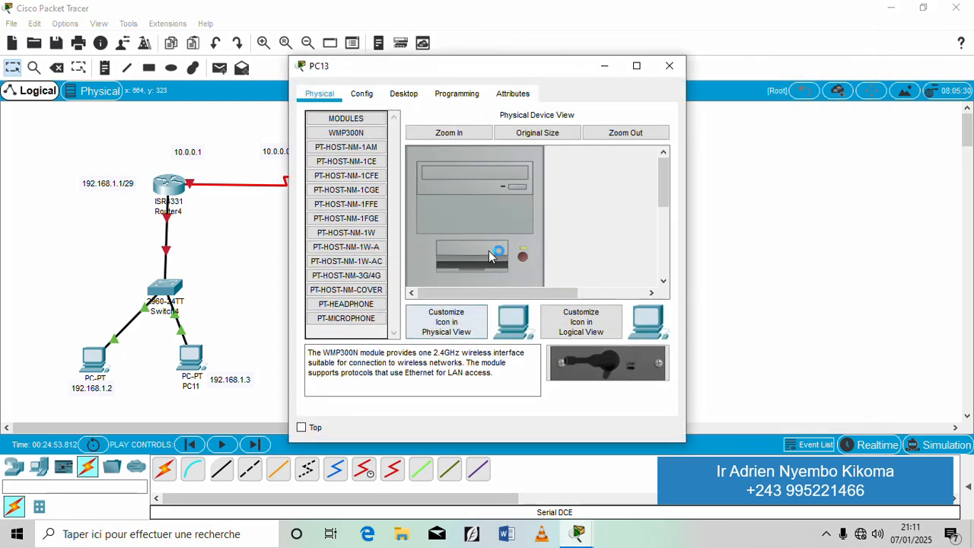
{"action": "left_click_drag", "start_coordinate": [542, 68], "coordinate": [761, 37]}
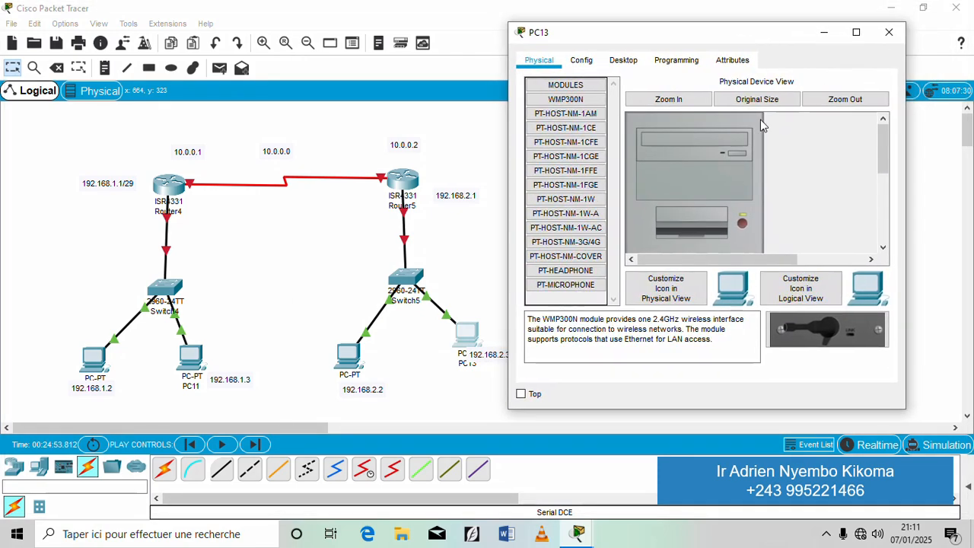
{"action": "left_click", "coordinate": [626, 61]}
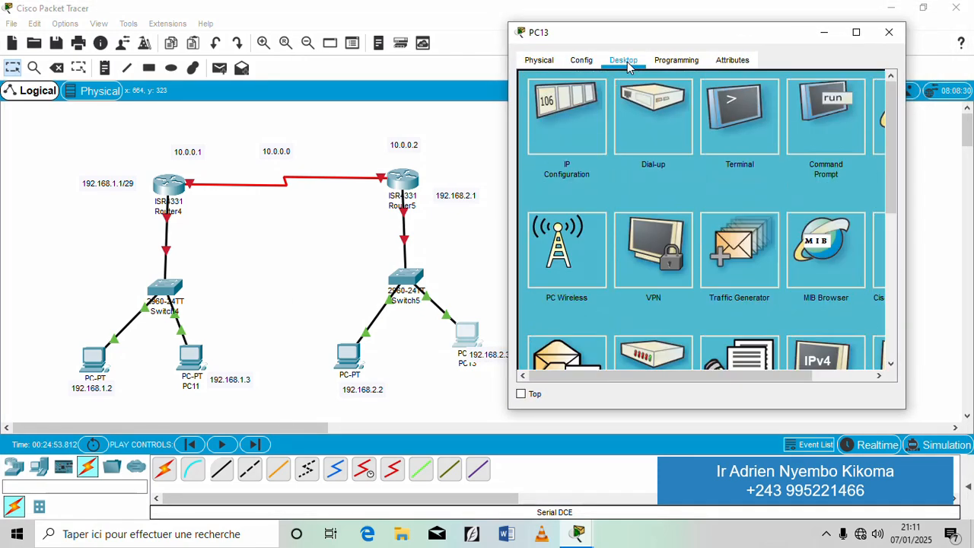
{"action": "left_click", "coordinate": [569, 117]}
{"action": "left_click", "coordinate": [638, 161]}
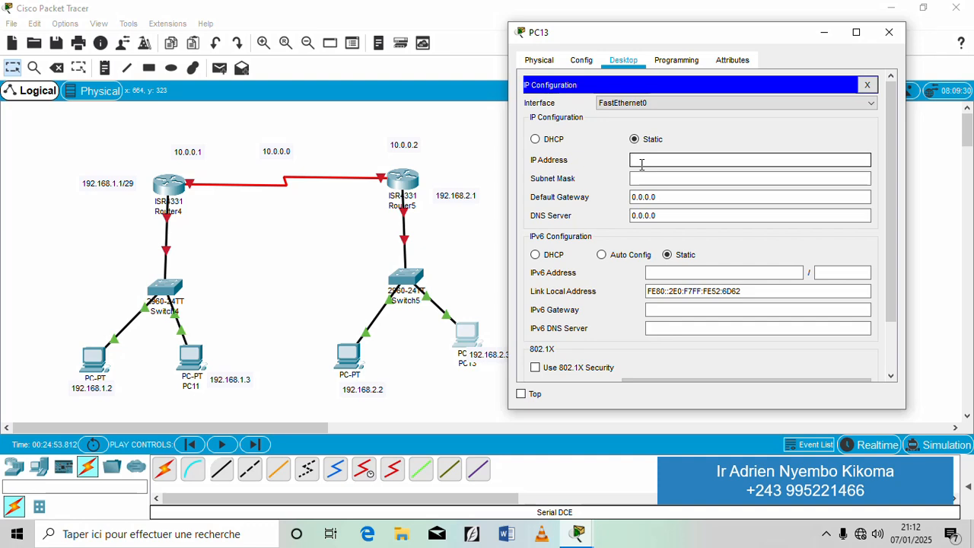
{"action": "type", "text": "192.168."}
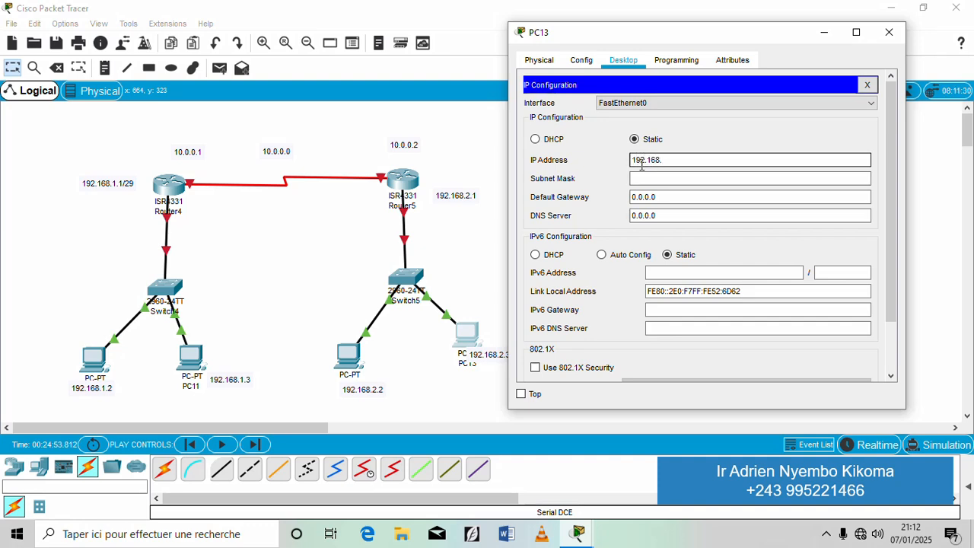
{"action": "type", "text": "2.3"}
{"action": "left_click", "coordinate": [678, 178]}
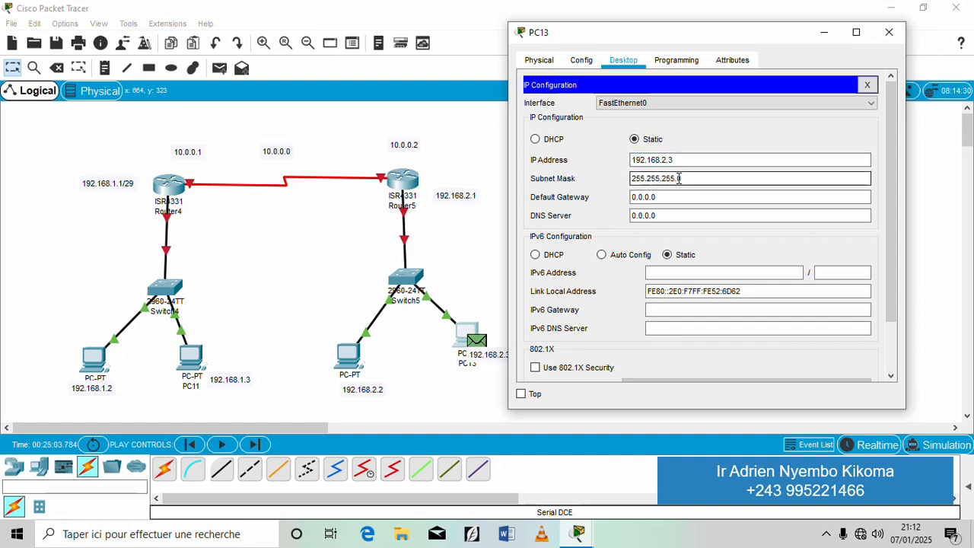
{"action": "key", "text": "BackSpace"}
{"action": "type", "text": "248"}
- Set PC13's default gateway to 192.168.2.1 and close its device window
{"action": "left_click", "coordinate": [677, 197]}
{"action": "key", "text": "BackSpace"}
{"action": "key", "text": "BackSpace"}
{"action": "key", "text": "BackSpace"}
{"action": "key", "text": "BackSpace"}
{"action": "key", "text": "BackSpace"}
{"action": "key", "text": "BackSpace"}
{"action": "key", "text": "BackSpace"}
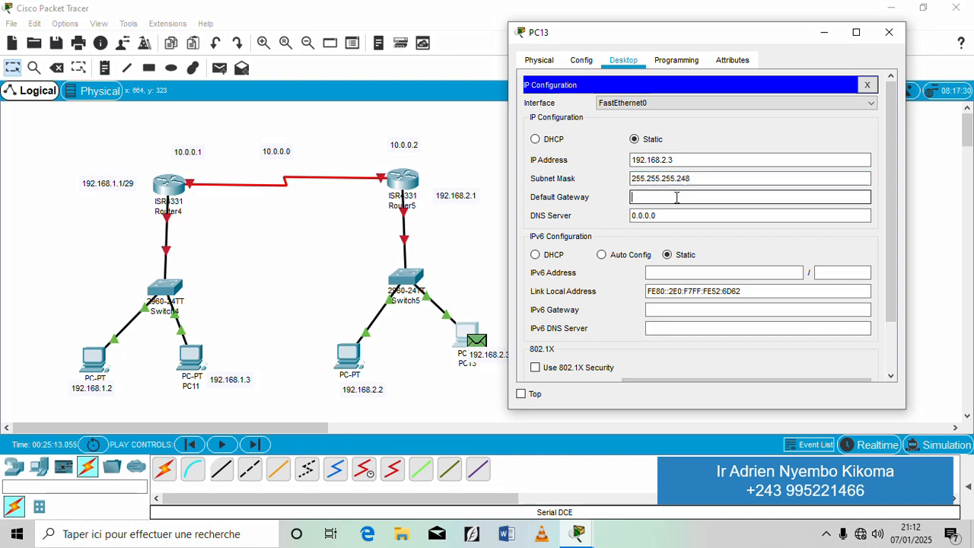
{"action": "type", "text": "192.168.2.1"}
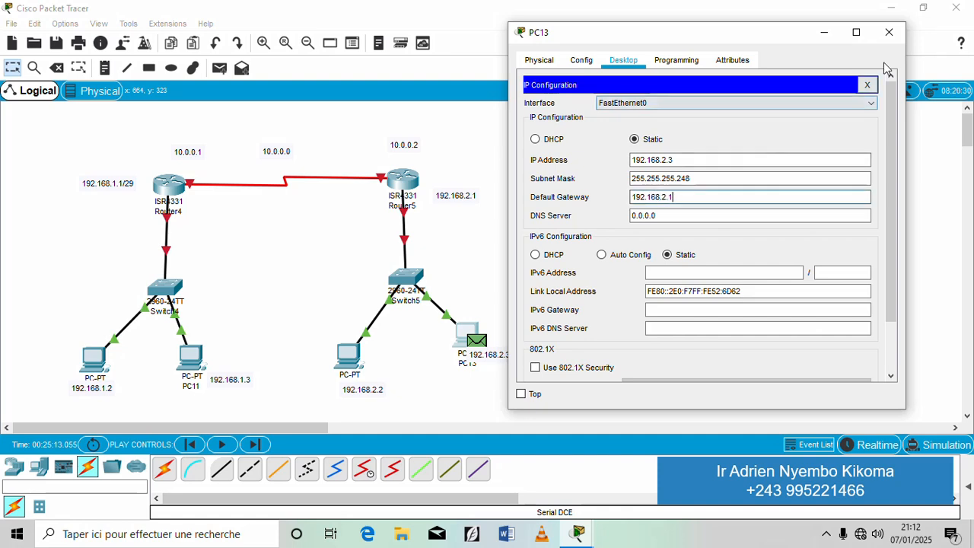
{"action": "left_click", "coordinate": [889, 32]}
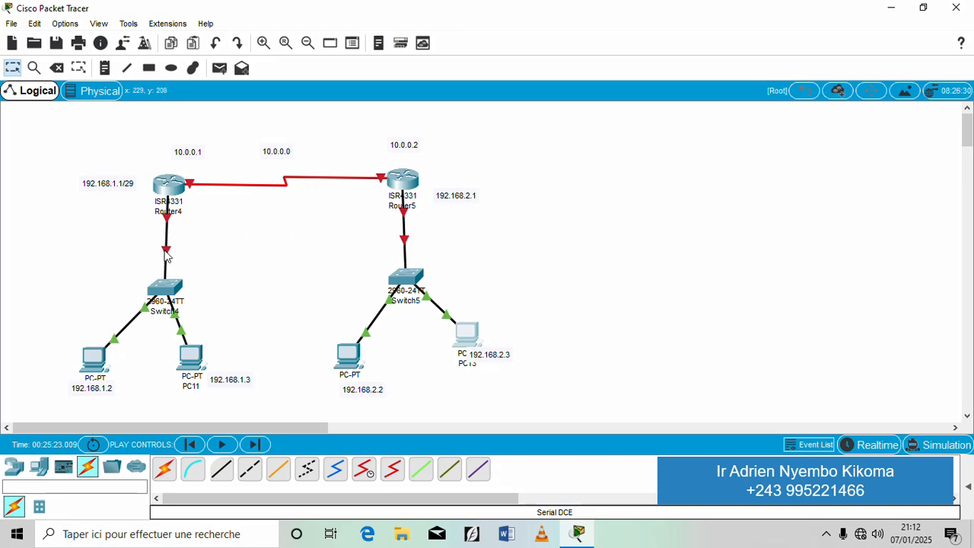
- Open Router4's command-line interface and decline the initial configuration dialog, keeping the topology in view
{"action": "mouse_move", "coordinate": [166, 255]}
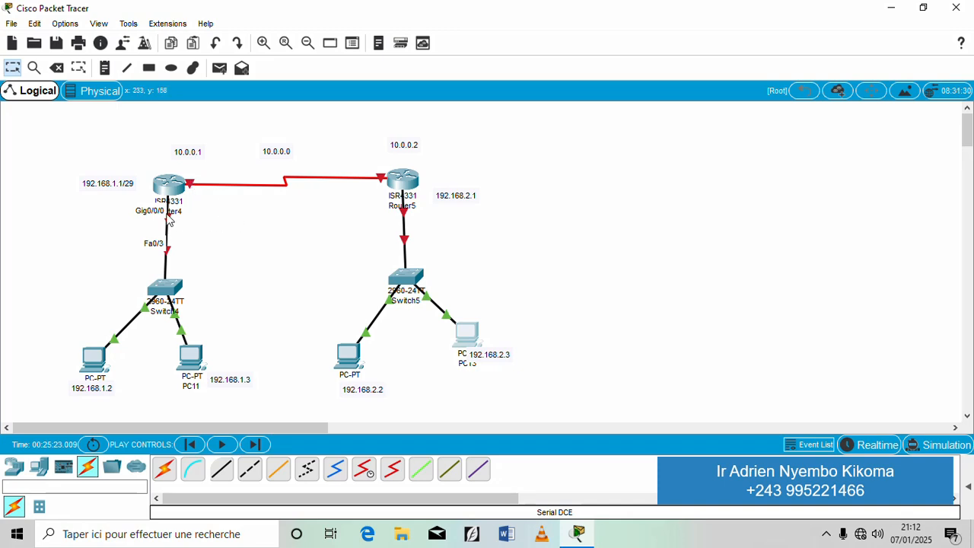
{"action": "mouse_move", "coordinate": [191, 186]}
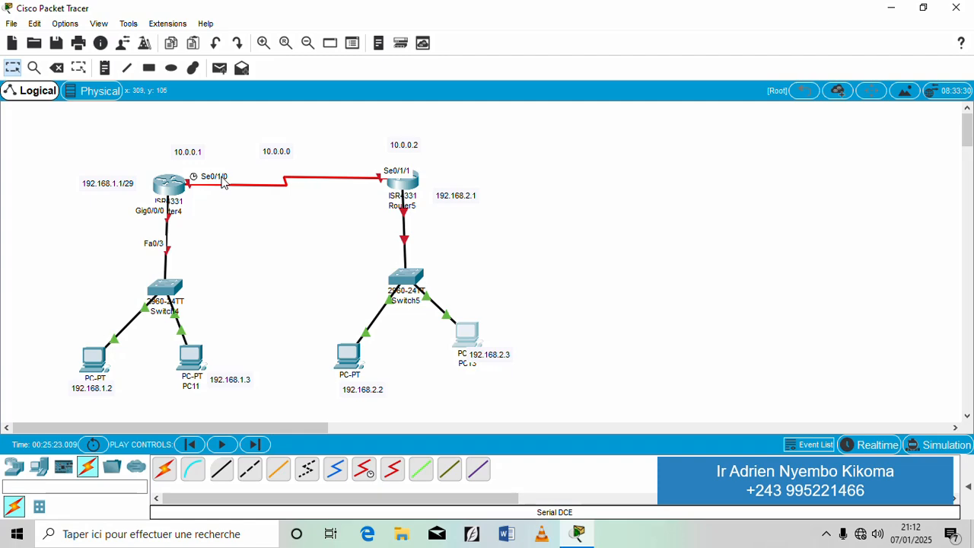
{"action": "left_click", "coordinate": [168, 189]}
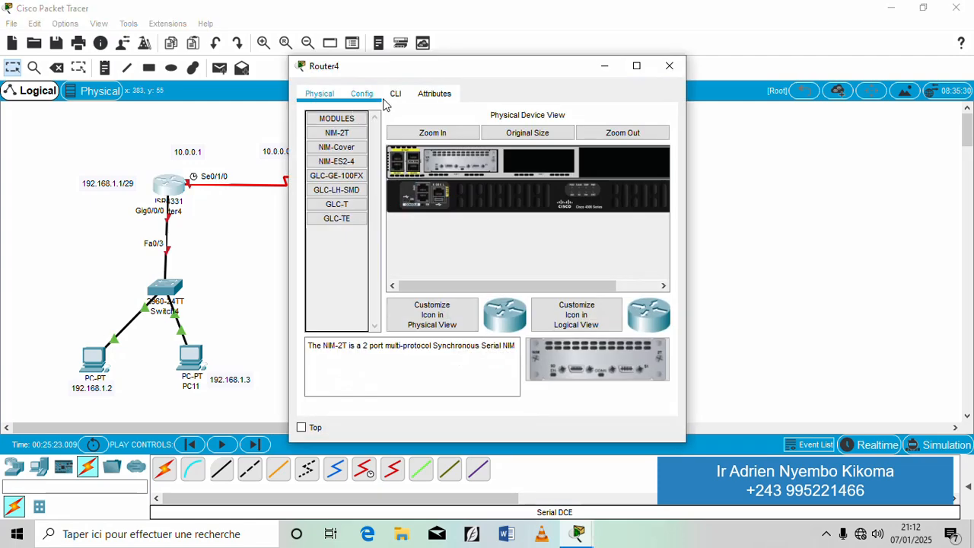
{"action": "left_click_drag", "start_coordinate": [448, 74], "coordinate": [440, 42]}
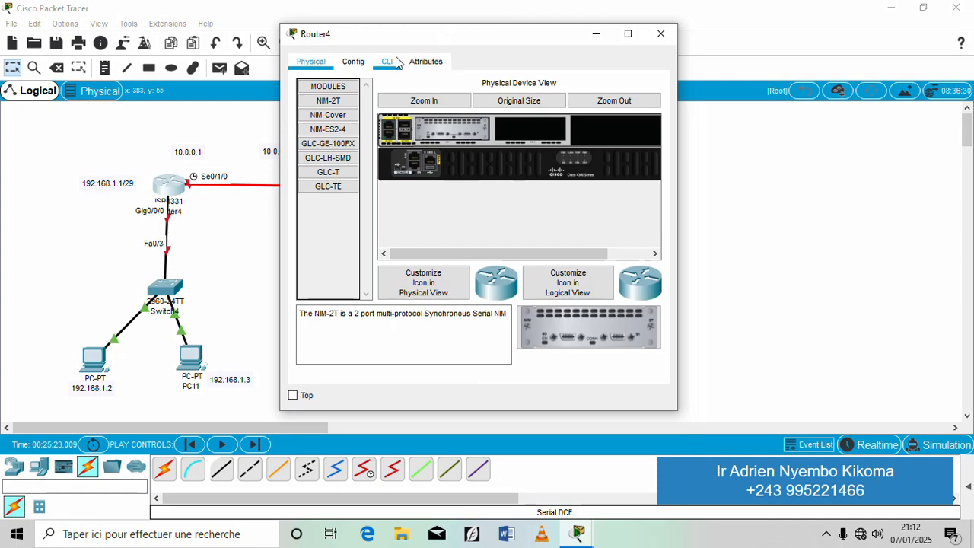
{"action": "left_click", "coordinate": [399, 62]}
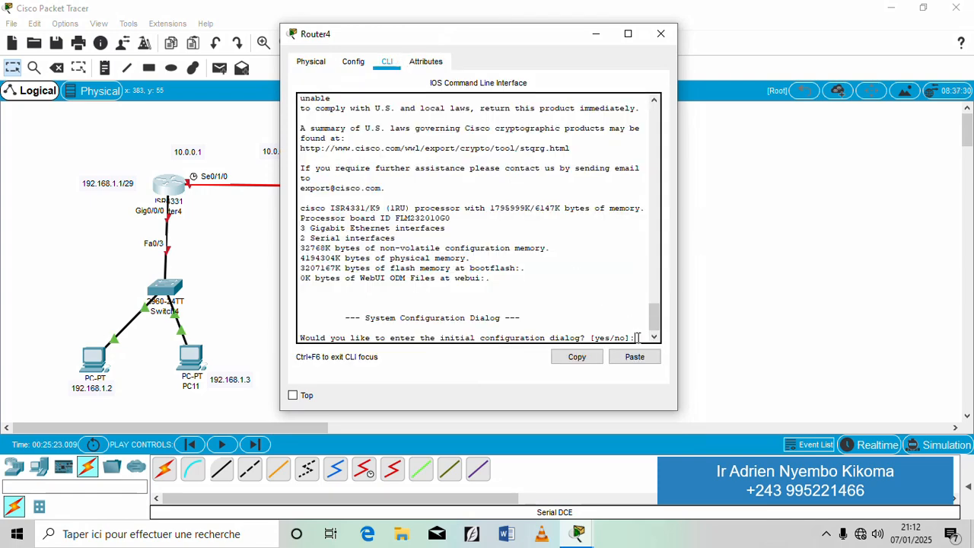
{"action": "type", "text": "NO"}
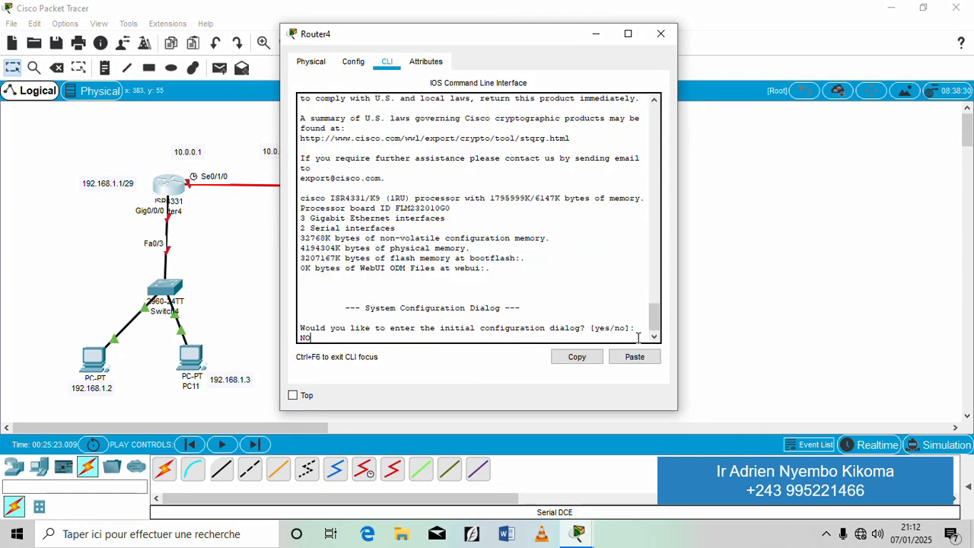
{"action": "key", "text": "Return"}
{"action": "key", "text": "Return"}
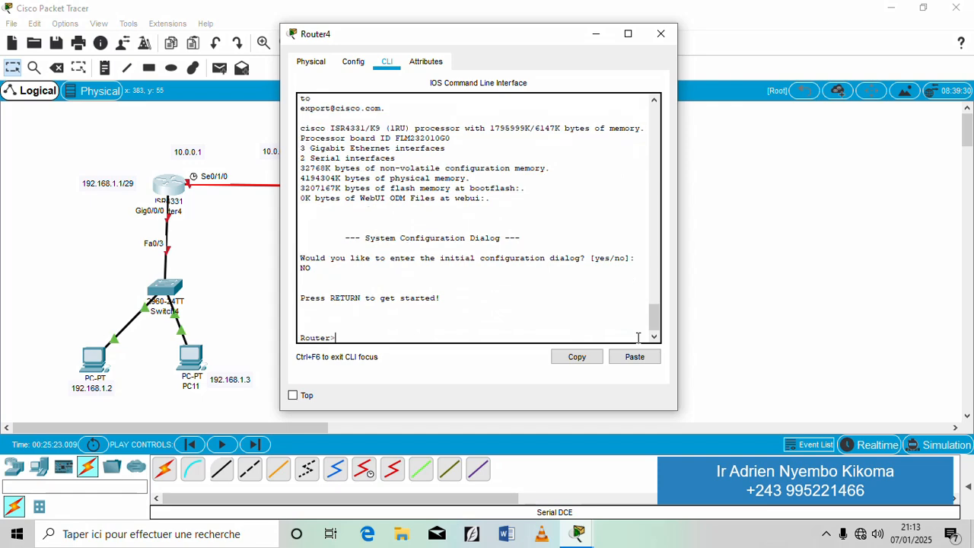
{"action": "left_click_drag", "start_coordinate": [524, 38], "coordinate": [704, 27]}
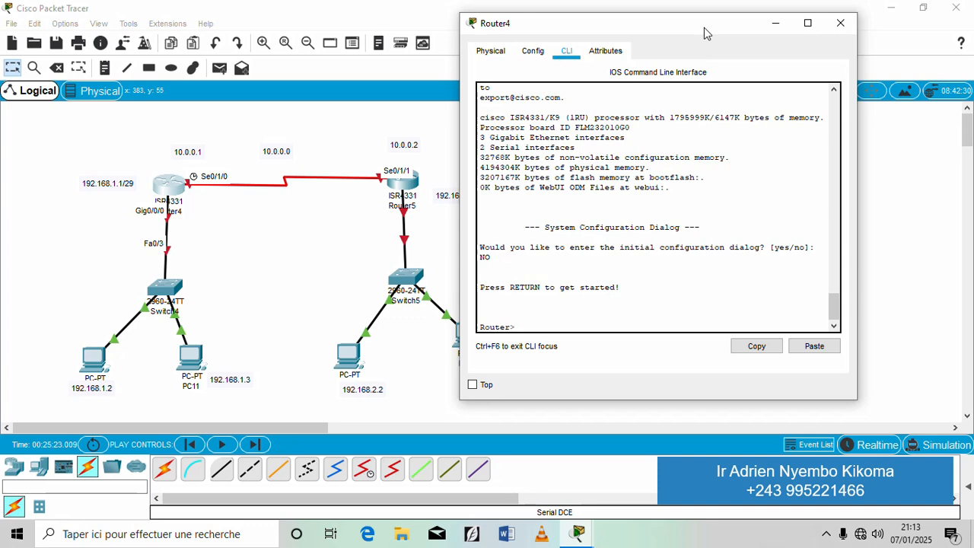
- Enter privileged mode and global configuration mode on Router4 with enable and conf t
{"action": "type", "text": "enable"}
{"action": "key", "text": "Return"}
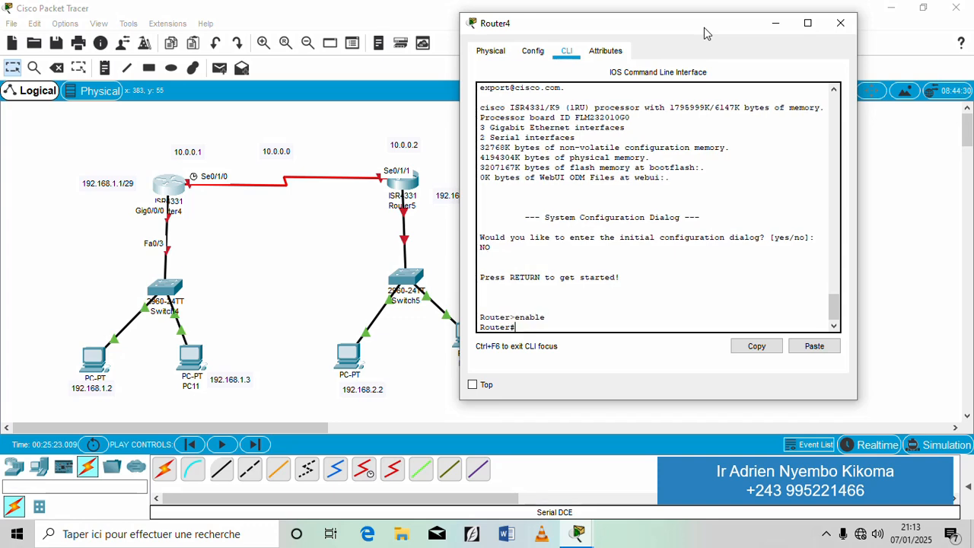
{"action": "type", "text": "conf t"}
{"action": "key", "text": "Return"}
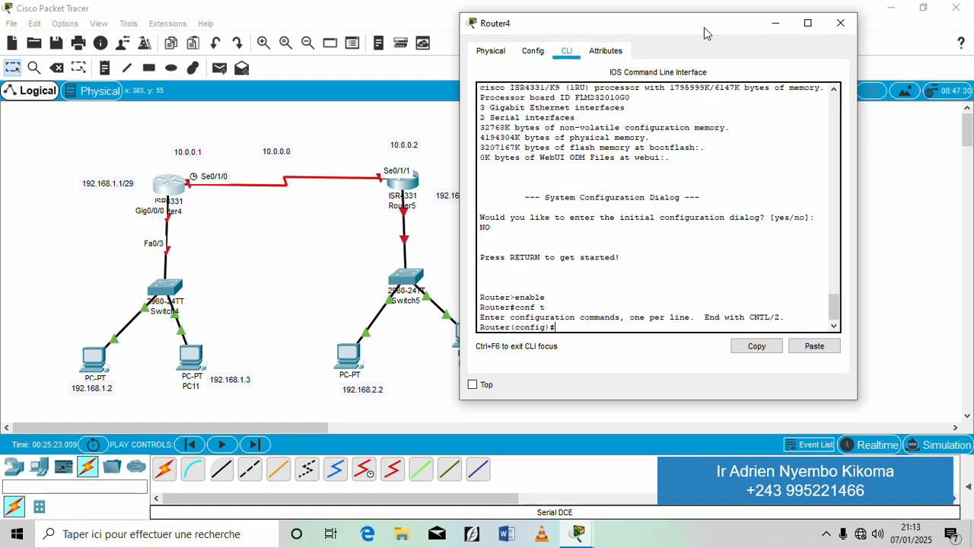
- Assign IP address 192.168.1.1 with subnet mask 255.255.255.248 to Router4's gig0/0/0 interface
{"action": "type", "text": "int"}
{"action": "type", "text": "gig0/0/0"}
{"action": "key", "text": "Return"}
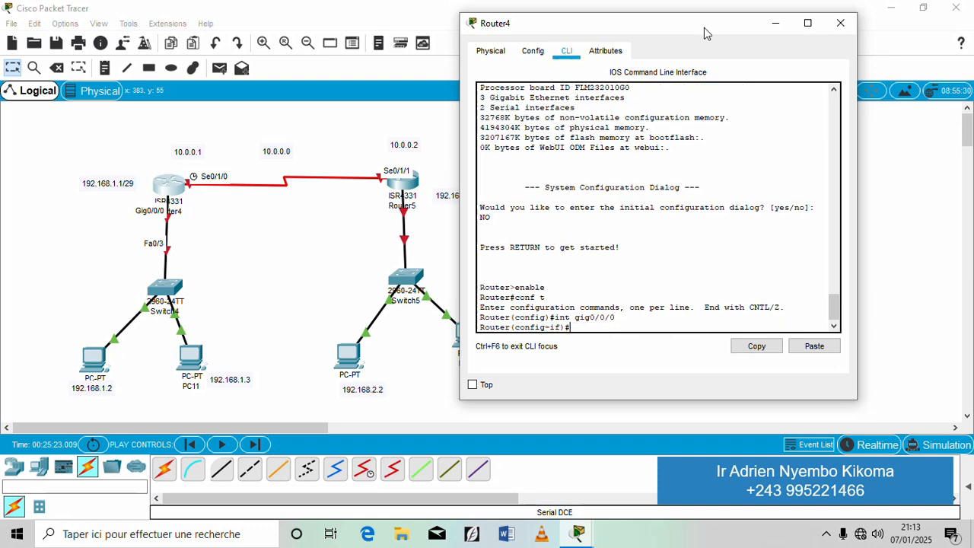
{"action": "type", "text": "IP ADDR 192.168.1.1 255.255.255."}
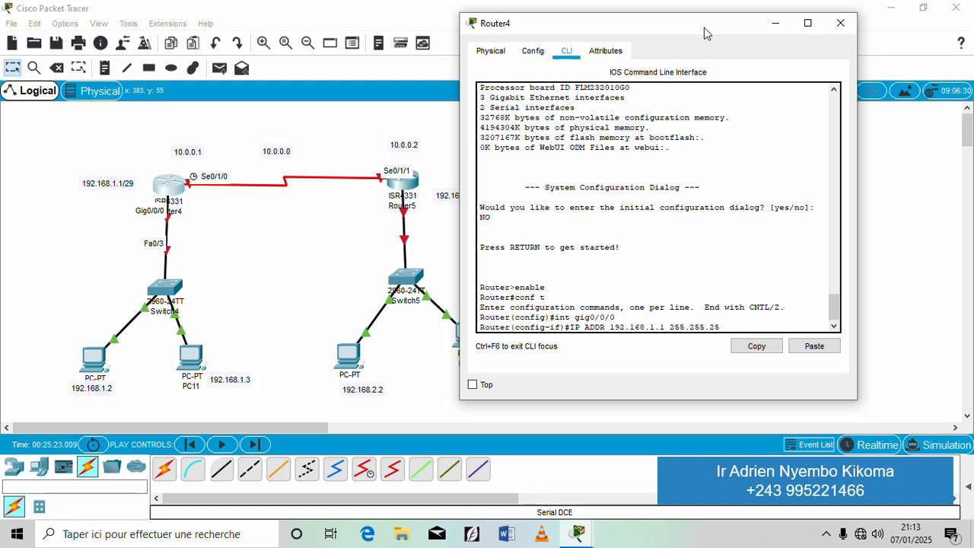
{"action": "type", "text": "248"}
{"action": "key", "text": "Return"}
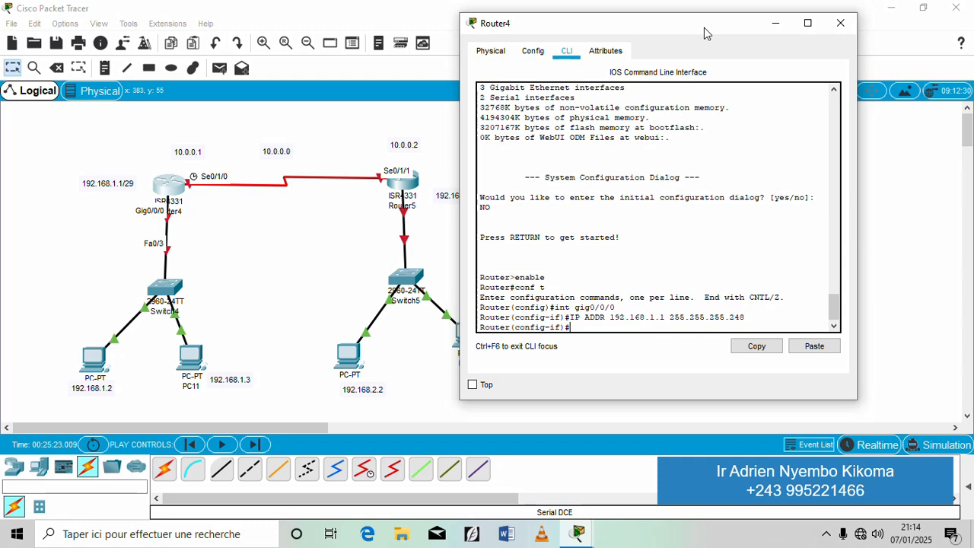
- Bring up Router4's gig0/0/0 interface with no shutdown and exit interface configuration
{"action": "type", "text": "no shutdown"}
{"action": "key", "text": "Return"}
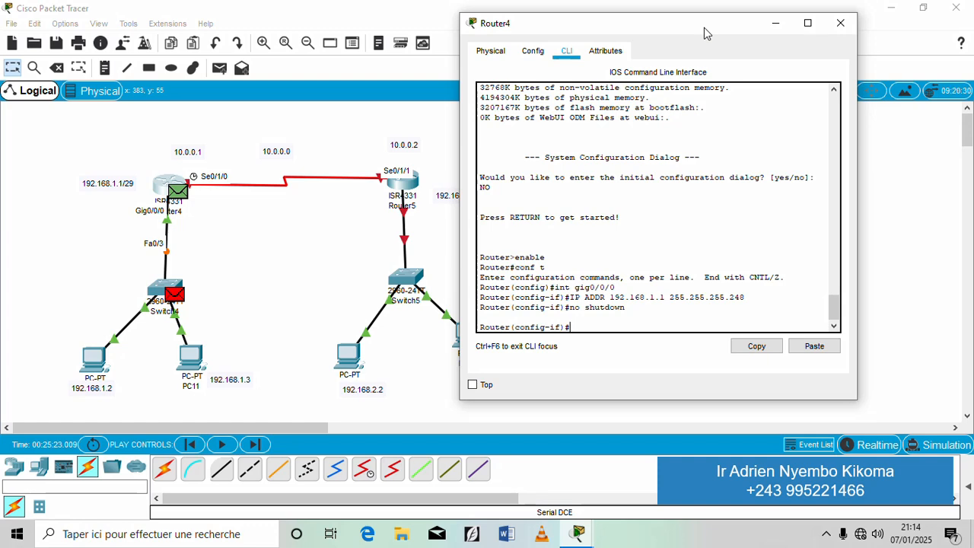
{"action": "type", "text": "exit"}
{"action": "key", "text": "Return"}
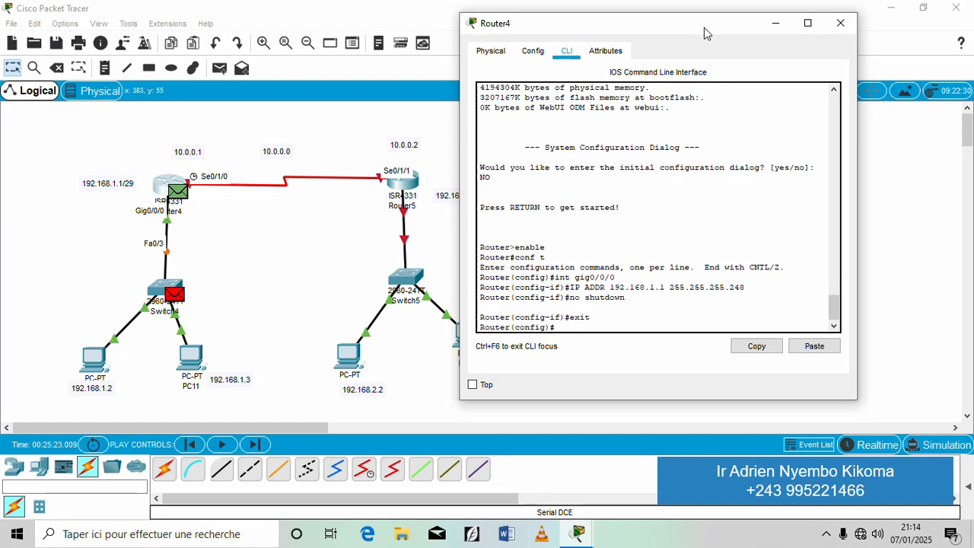
- Assign IP address 10.0.0.1 with subnet mask 255.255.255.252 to Router4's se0/1/0 serial interface
{"action": "type", "text": "int"}
{"action": "type", "text": "se0/1/0"}
{"action": "key", "text": "Return"}
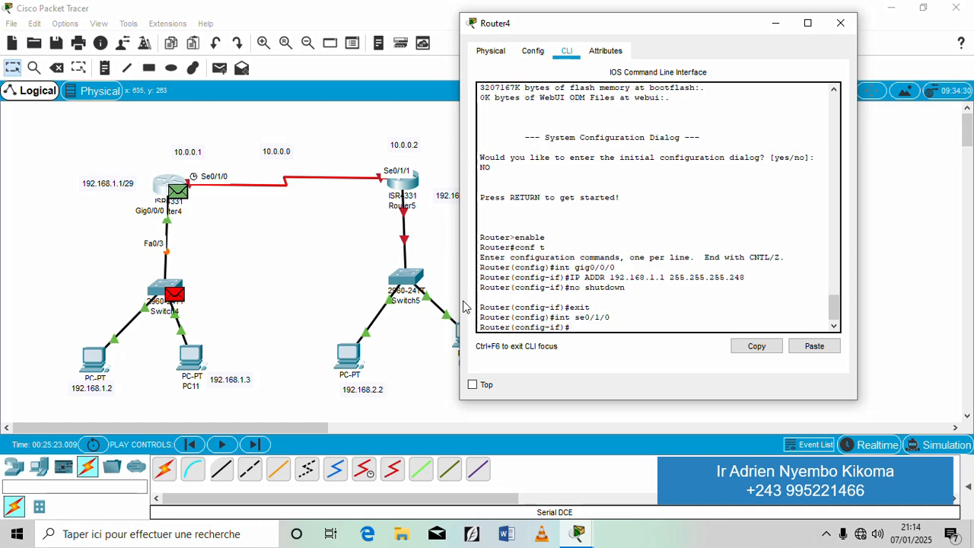
{"action": "type", "text": "IP ADDR 10.0.0.1 255.255.255.252"}
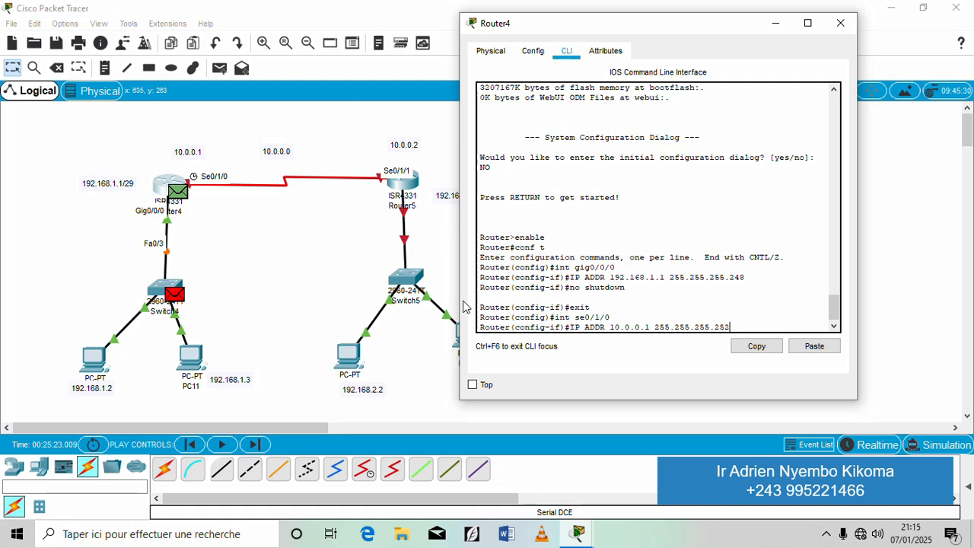
{"action": "key", "text": "Return"}
- Bring up Router4's se0/1/0 interface with no shutdown, exit interface configuration and close the device window
{"action": "type", "text": "NO S"}
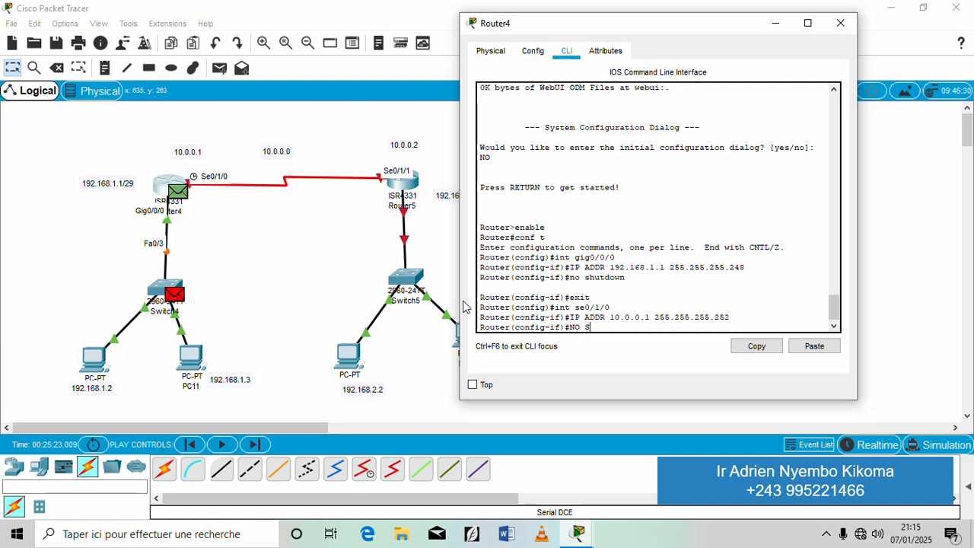
{"action": "type", "text": "HUTDOWN"}
{"action": "key", "text": "Return"}
{"action": "type", "text": "EXIT"}
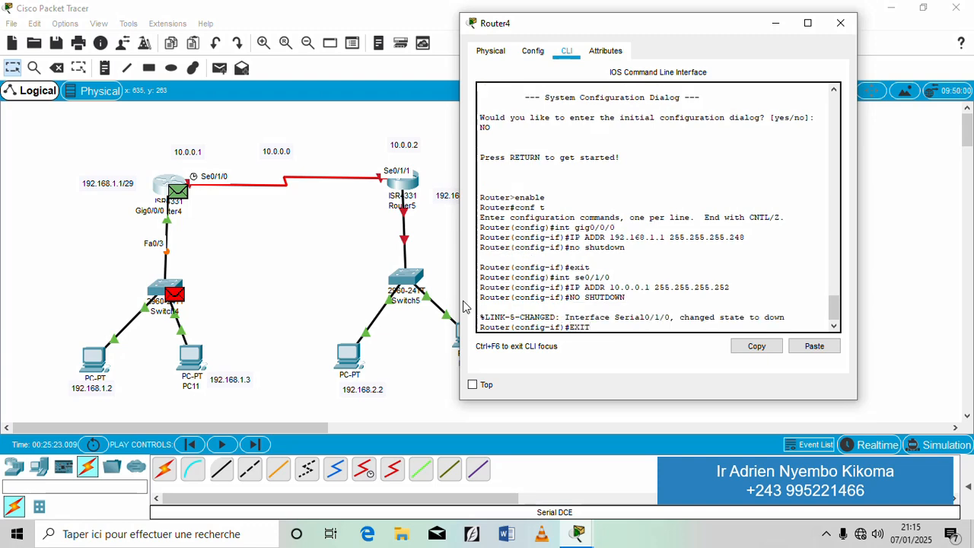
{"action": "key", "text": "Return"}
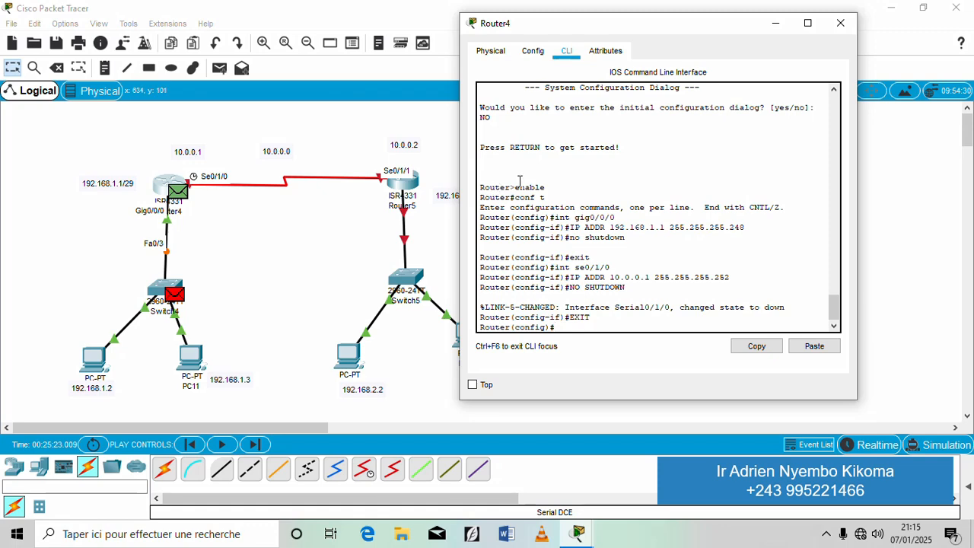
{"action": "left_click", "coordinate": [840, 22]}
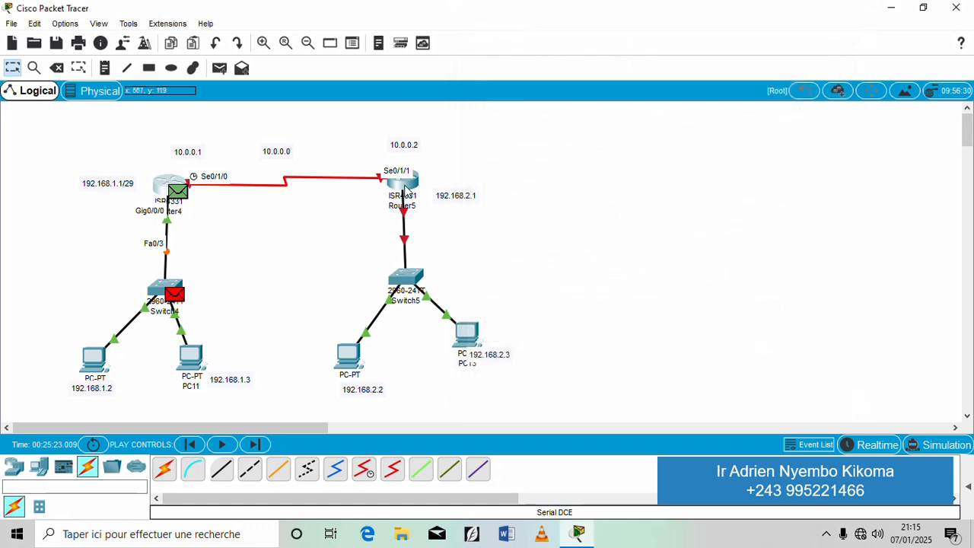
- Open Router5's command-line interface beside the topology and decline the initial configuration dialog
{"action": "left_click", "coordinate": [404, 187]}
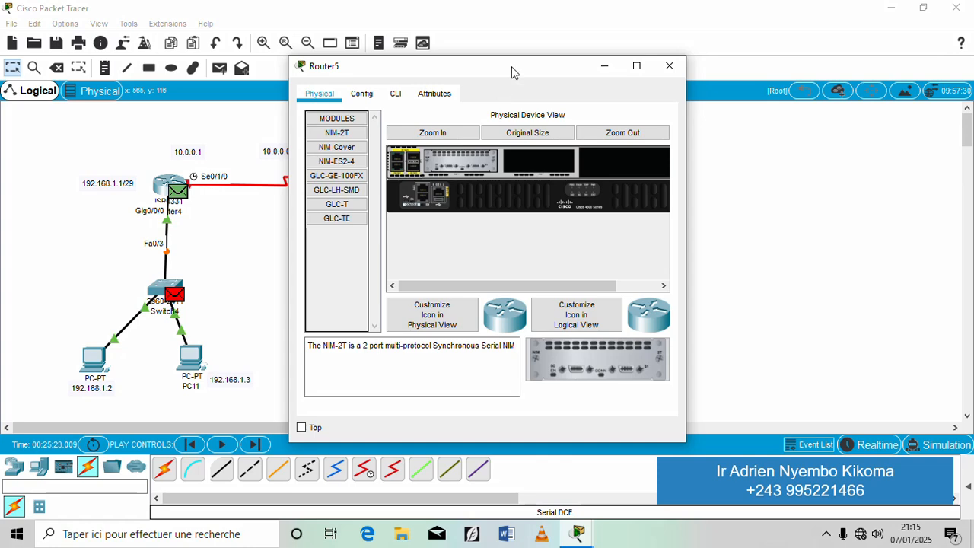
{"action": "left_click_drag", "start_coordinate": [511, 66], "coordinate": [703, 18]}
{"action": "left_click", "coordinate": [597, 48]}
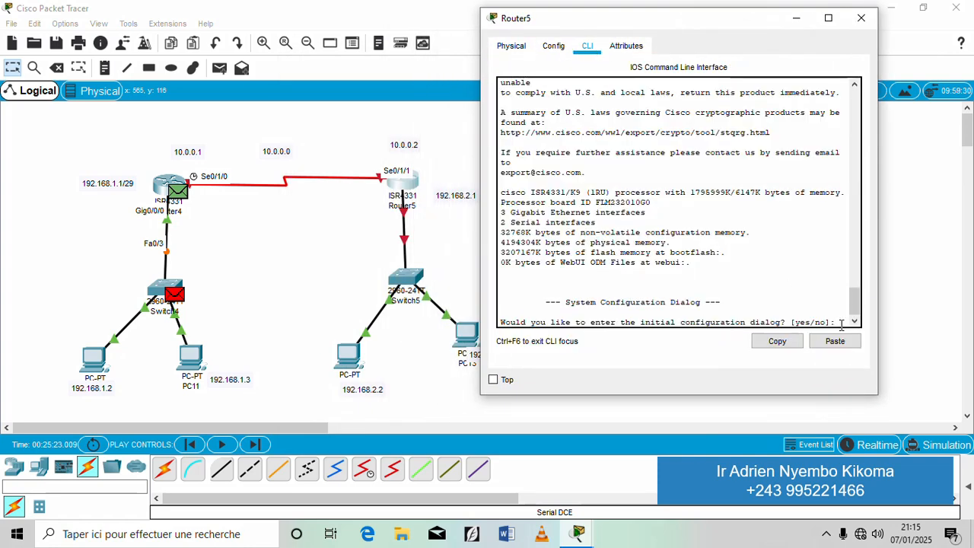
{"action": "type", "text": "NO"}
{"action": "key", "text": "Return"}
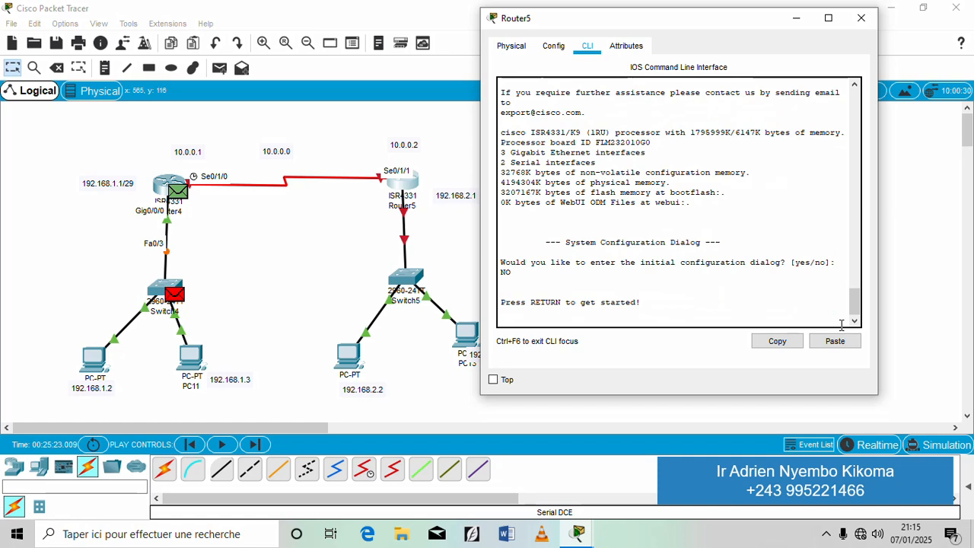
{"action": "key", "text": "Return"}
- Enter privileged mode and global configuration mode on Router5 with enable and conf t
{"action": "type", "text": "ena"}
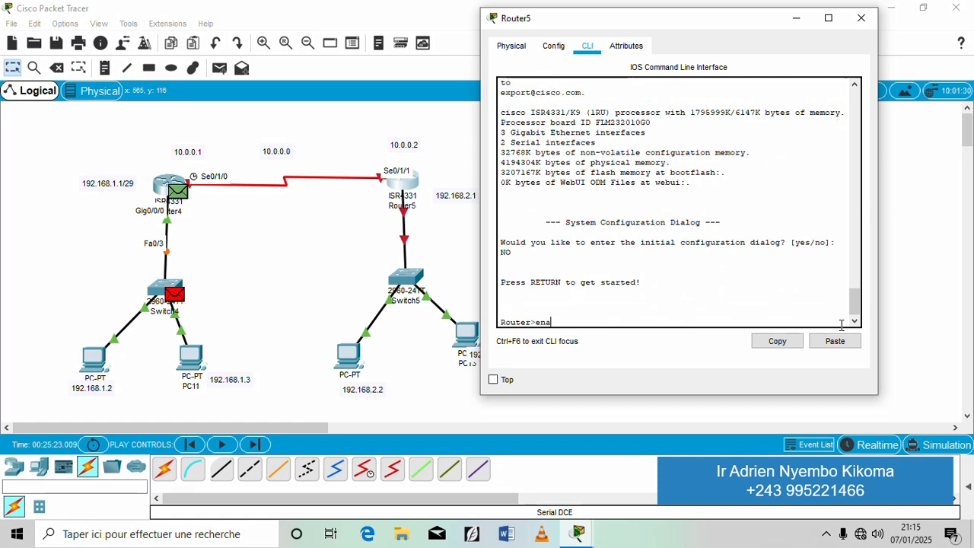
{"action": "type", "text": "ble"}
{"action": "key", "text": "Return"}
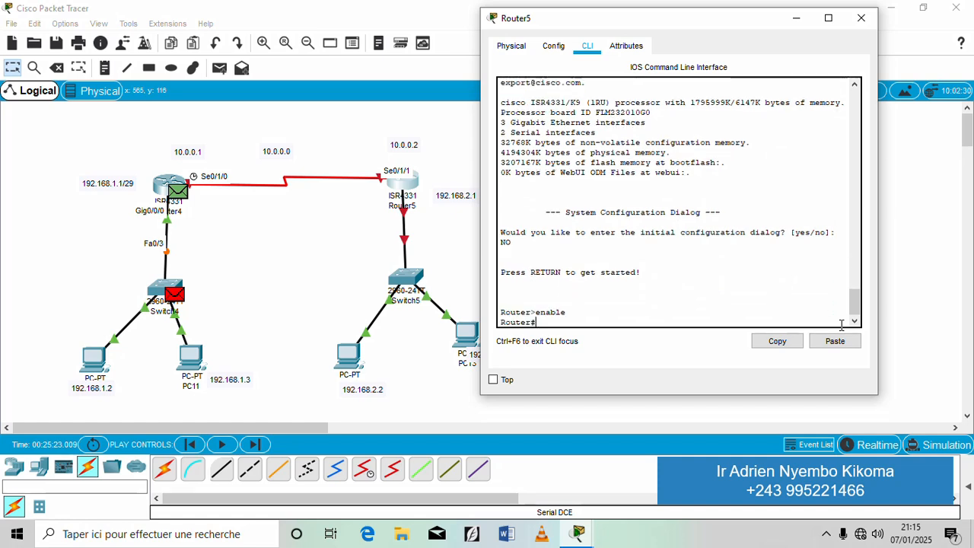
{"action": "type", "text": "conf t"}
{"action": "key", "text": "Return"}
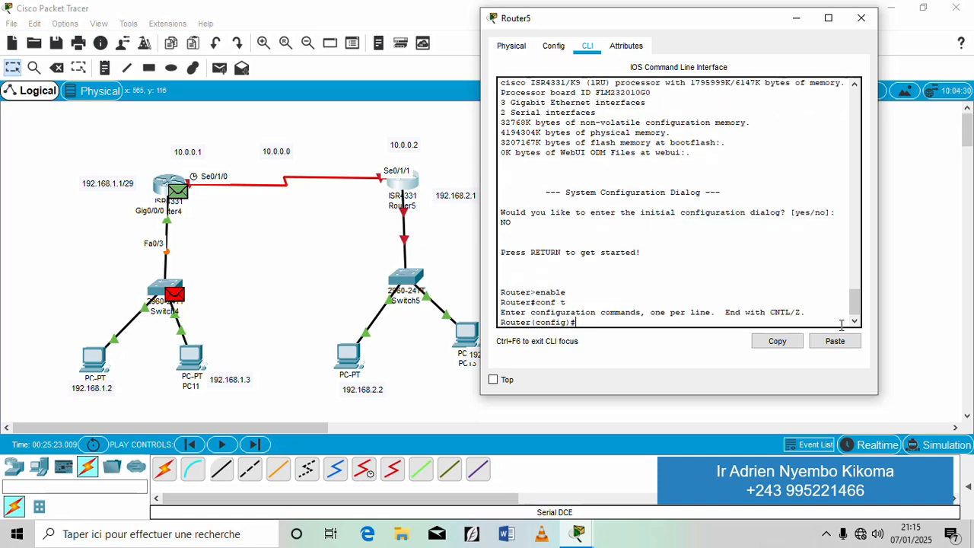
- Assign IP address 10.0.0.2 with subnet mask 255.255.255.252 to Router5's se0/1/1 serial interface
{"action": "type", "text": "int"}
{"action": "type", "text": "se0/1/1"}
{"action": "key", "text": "Return"}
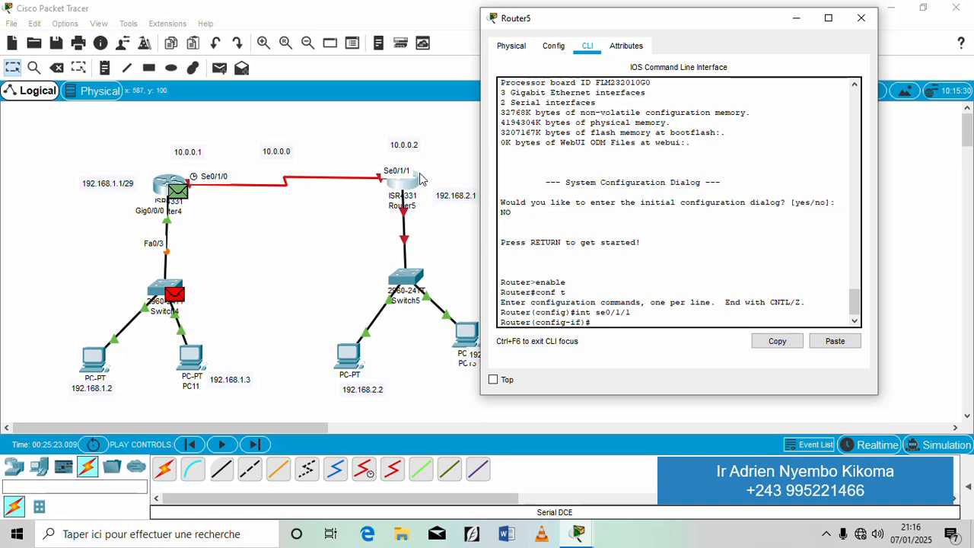
{"action": "type", "text": "IP ADDRE"}
{"action": "key", "text": "BackSpace"}
{"action": "type", "text": "10.0.0.2 255.255.255."}
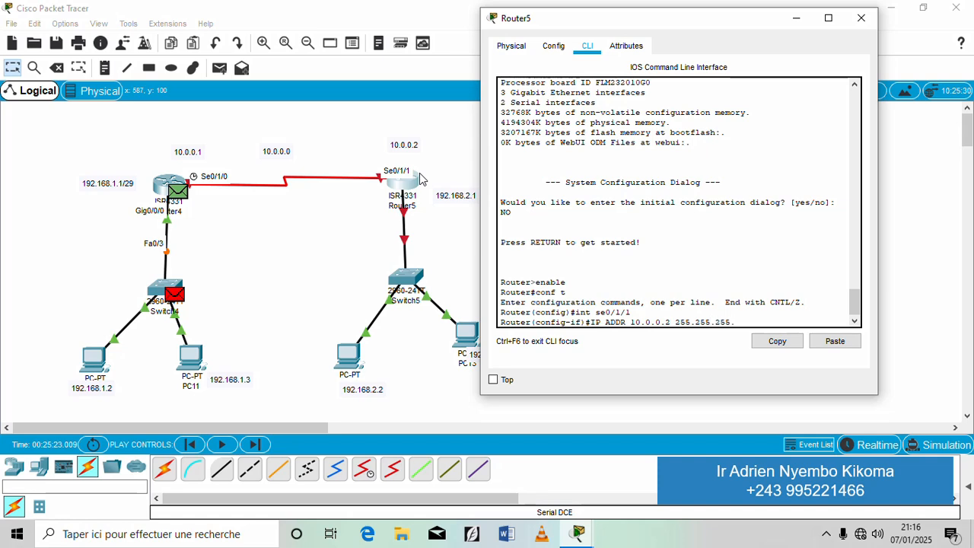
{"action": "type", "text": "252"}
{"action": "key", "text": "Return"}
- Bring up Router5's se0/1/1 interface with no shutdown, exit interface configuration and close the device window
{"action": "type", "text": "NO"}
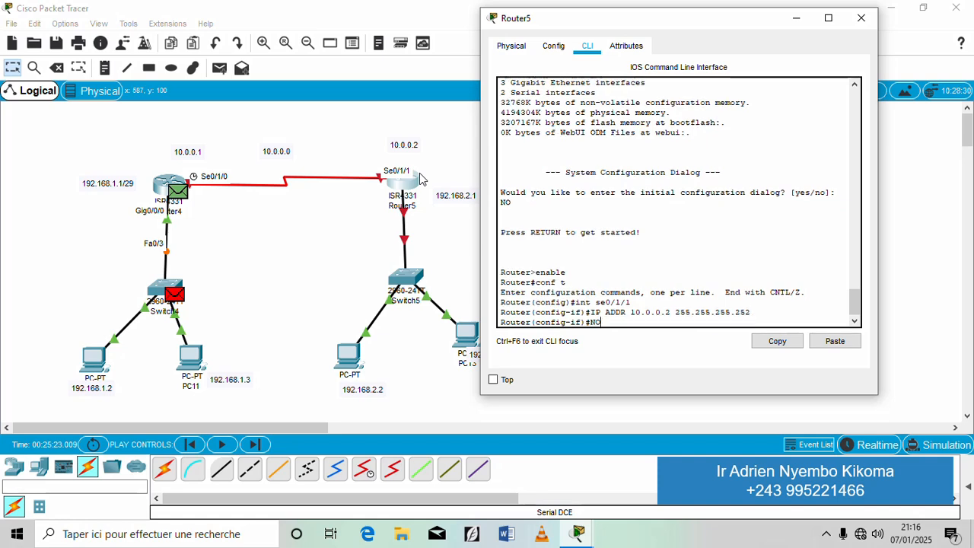
{"action": "type", "text": " SHUTDOWN"}
{"action": "key", "text": "Return"}
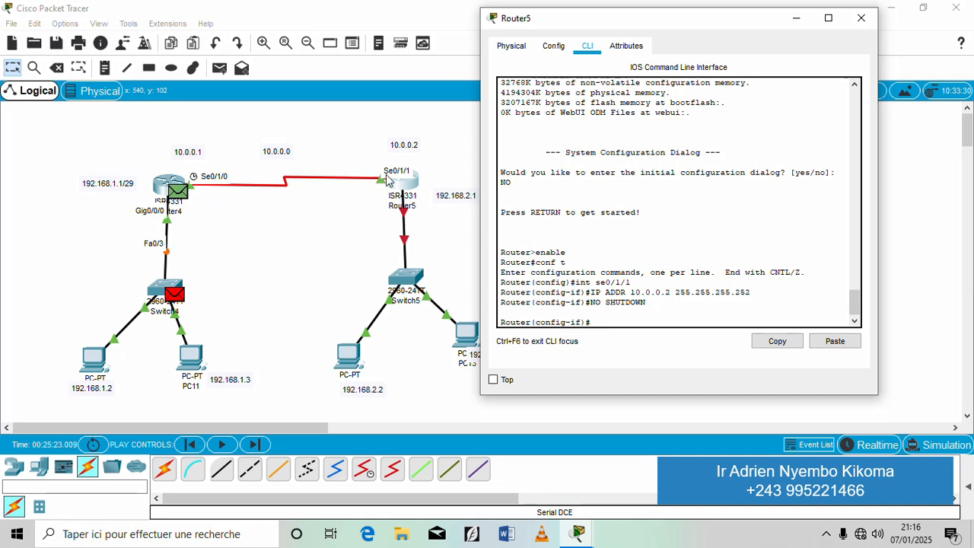
{"action": "type", "text": "EXIT"}
{"action": "key", "text": "Return"}
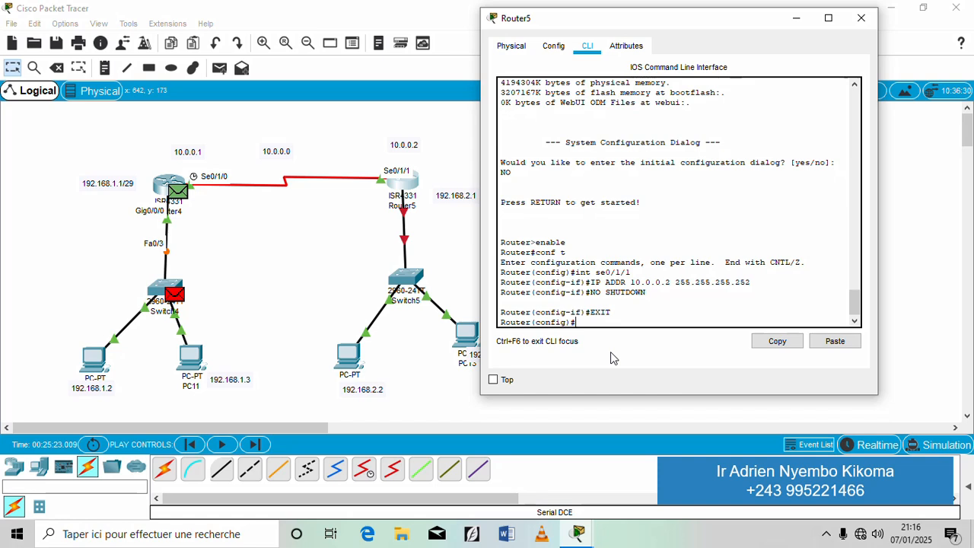
{"action": "left_click", "coordinate": [861, 18]}
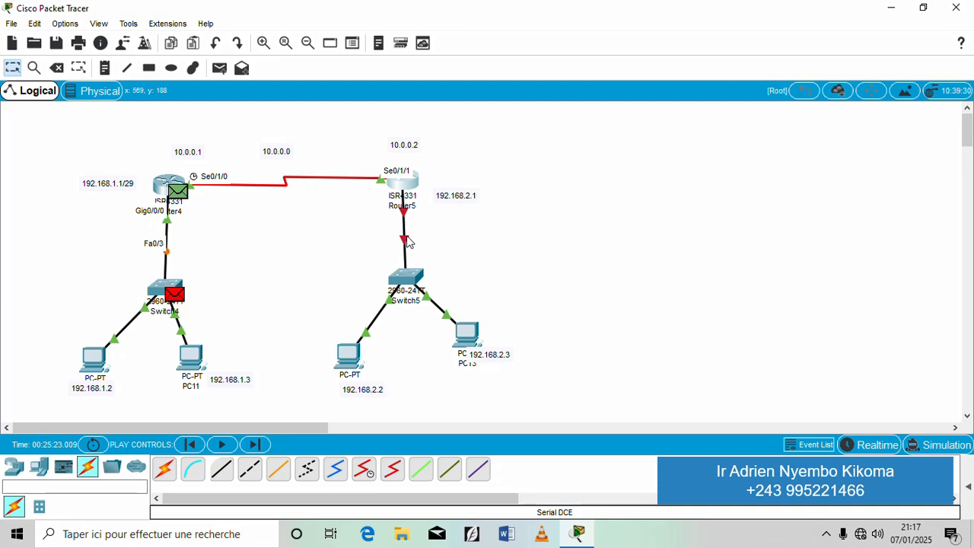
- Reopen Router5's command-line interface beside the topology and enter interface configuration for gig0/0/0
{"action": "mouse_move", "coordinate": [405, 216]}
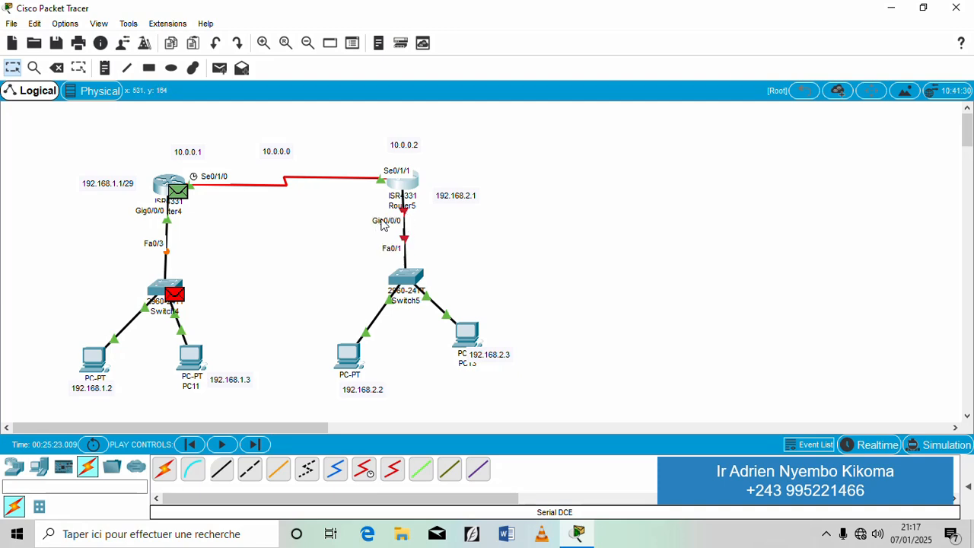
{"action": "left_click", "coordinate": [409, 185]}
{"action": "left_click_drag", "start_coordinate": [535, 75], "coordinate": [694, 48]}
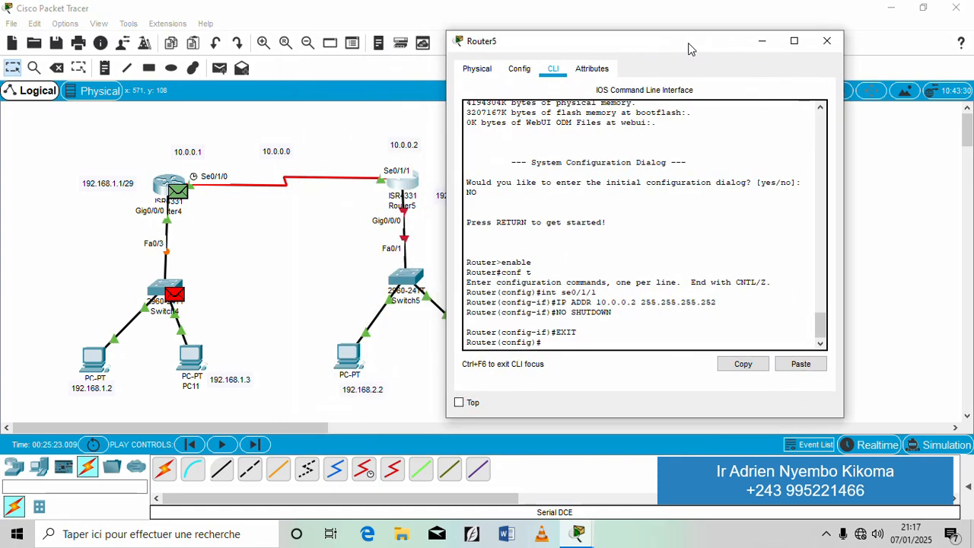
{"action": "type", "text": "INT GIG"}
{"action": "key", "text": "BackSpace"}
{"action": "key", "text": "BackSpace"}
{"action": "key", "text": "BackSpace"}
{"action": "key", "text": "BackSpace"}
{"action": "key", "text": "BackSpace"}
{"action": "type", "text": "gig0/0/0"}
{"action": "key", "text": "Return"}
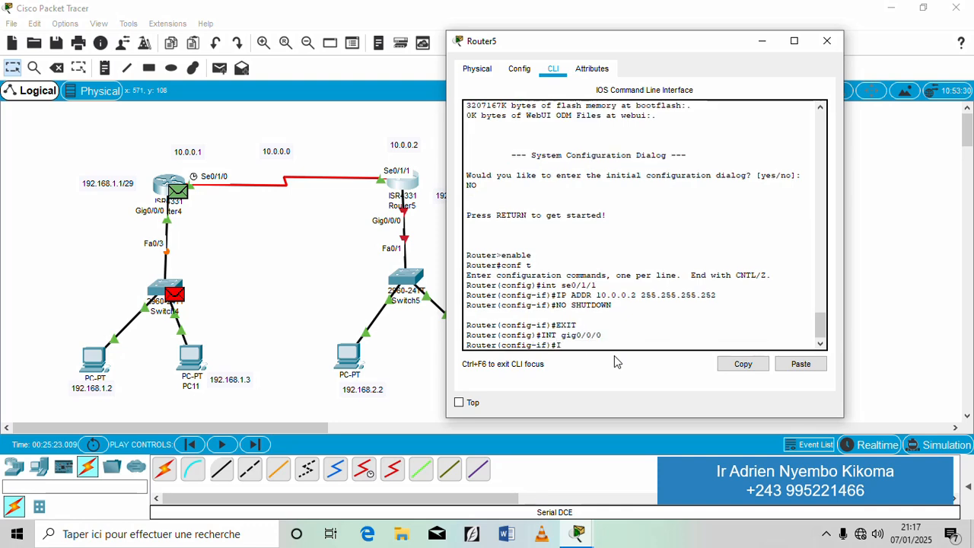
- Assign IP address 192.168.2.1 with subnet mask 255.255.255.248 to Router5's gig0/0/0 interface
{"action": "type", "text": "Iip addr 192.168.2.1 255.255"}
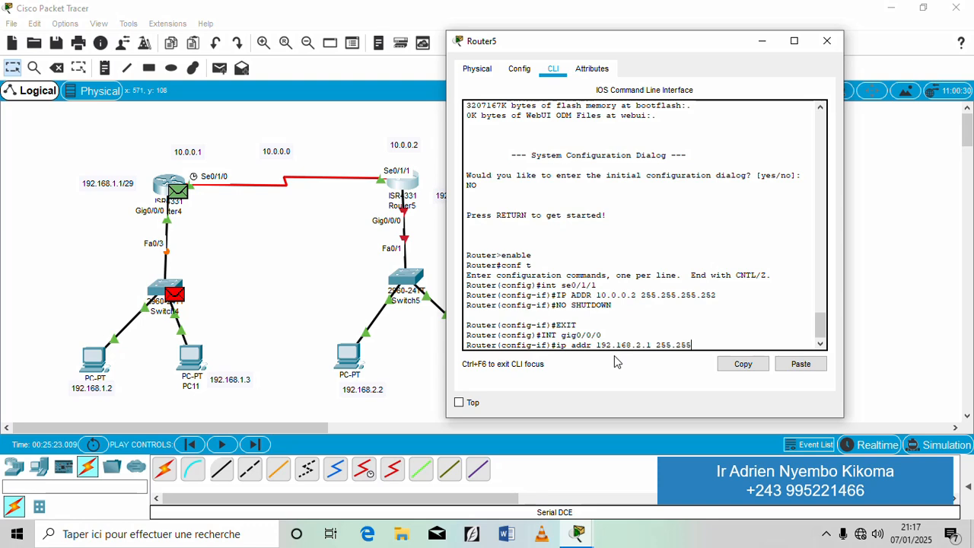
{"action": "type", "text": ".255.248"}
{"action": "key", "text": "Return"}
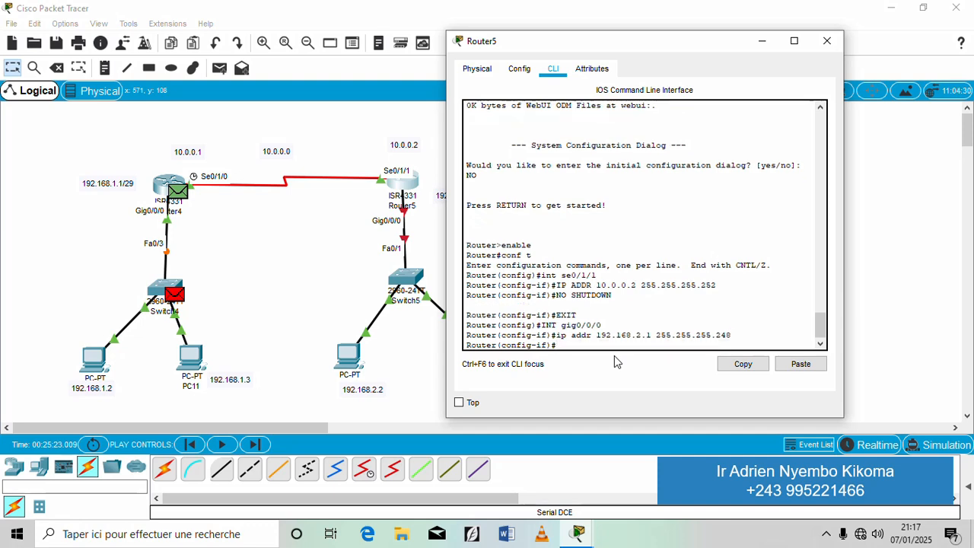
- Bring up Router5's gig0/0/0 interface with no shutdown, exit interface configuration and close the device window
{"action": "type", "text": "NO SHUTDOWN"}
{"action": "key", "text": "Return"}
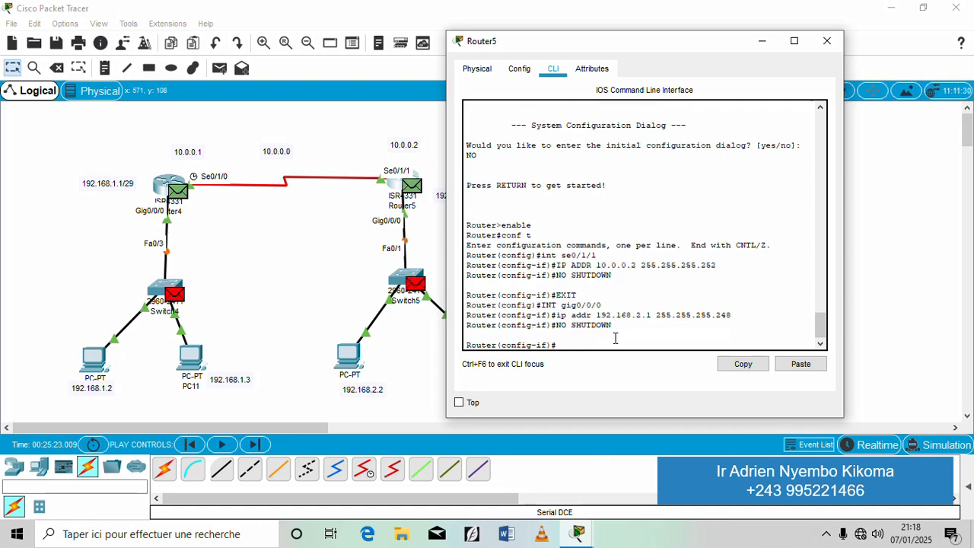
{"action": "type", "text": "EXI"}
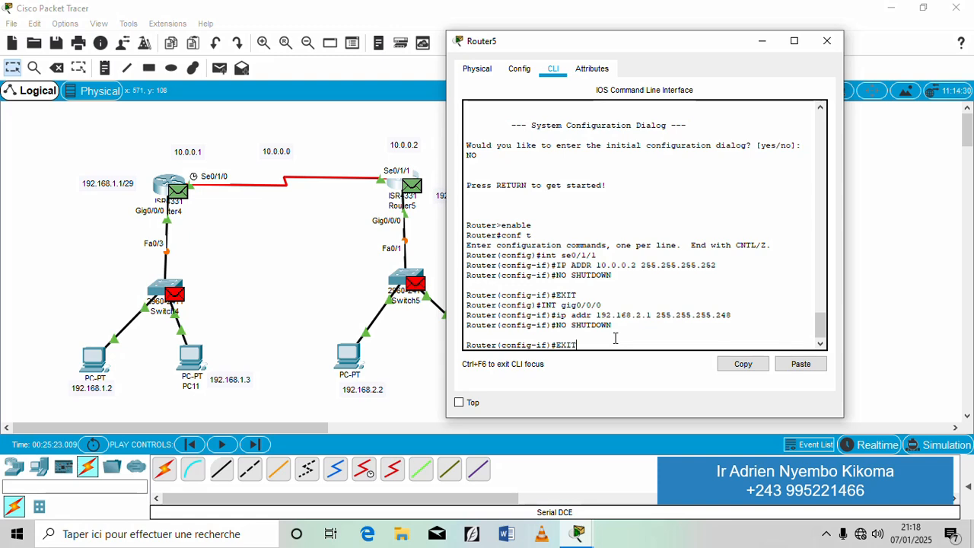
{"action": "type", "text": "T"}
{"action": "key", "text": "Return"}
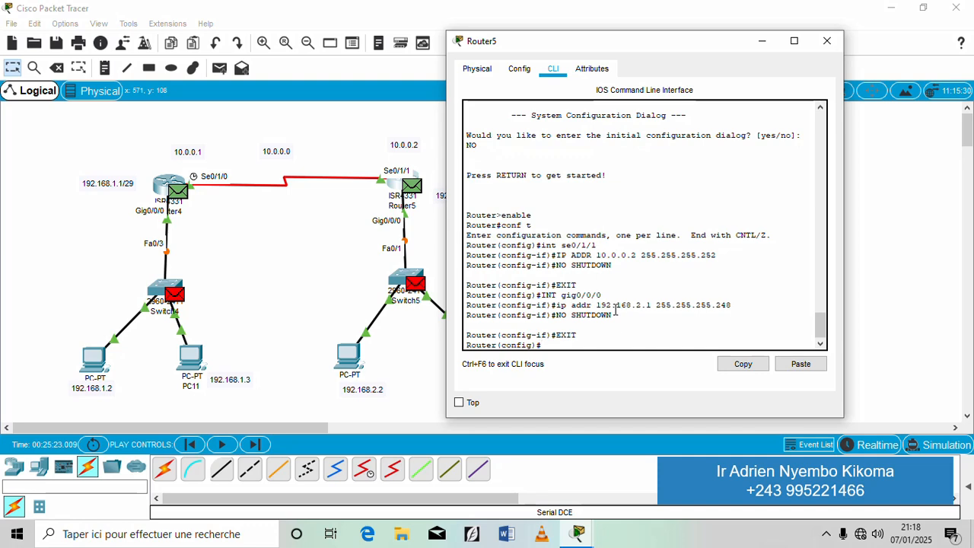
{"action": "left_click", "coordinate": [827, 49]}
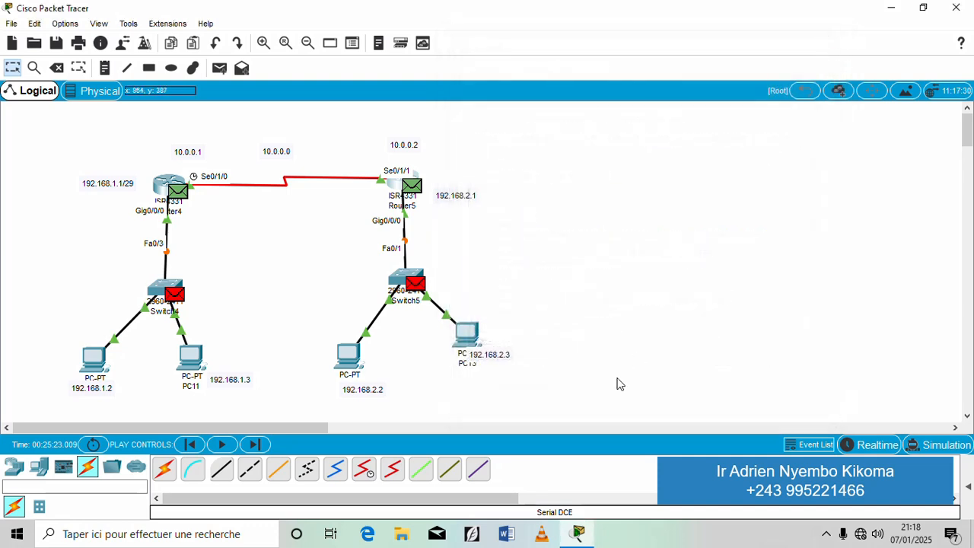
{"action": "left_click", "coordinate": [828, 538]}
{"action": "left_click", "coordinate": [858, 508]}
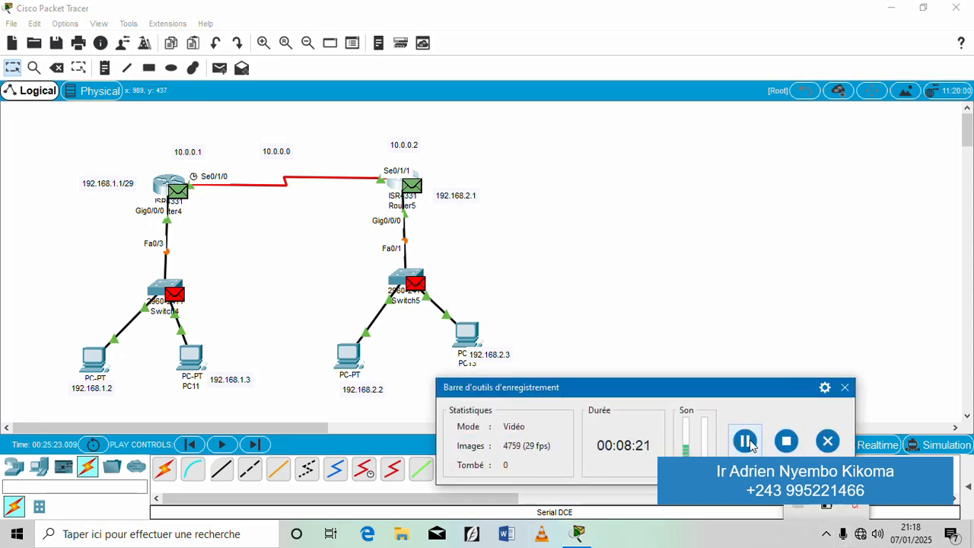
{"action": "left_click_drag", "start_coordinate": [745, 441], "coordinate": [855, 183]}
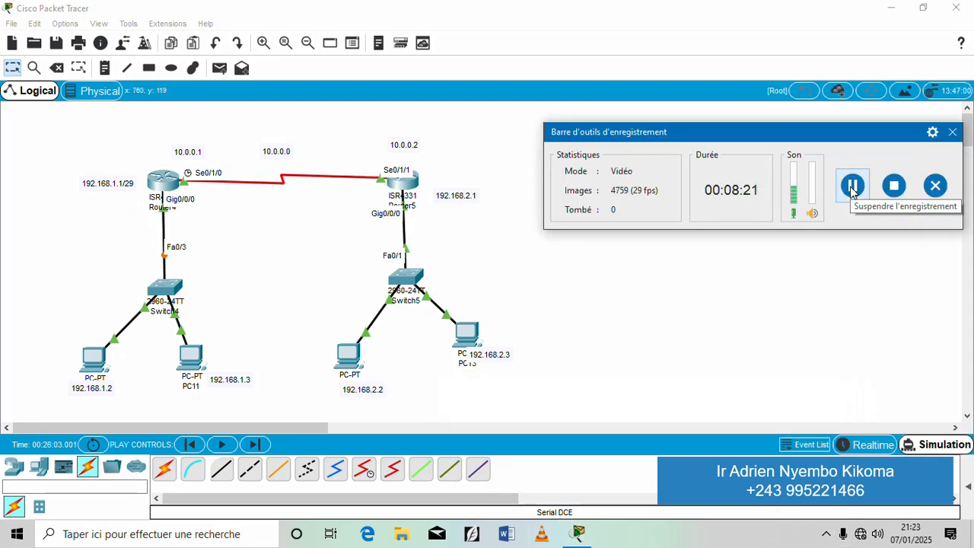
{"action": "left_click", "coordinate": [952, 133]}
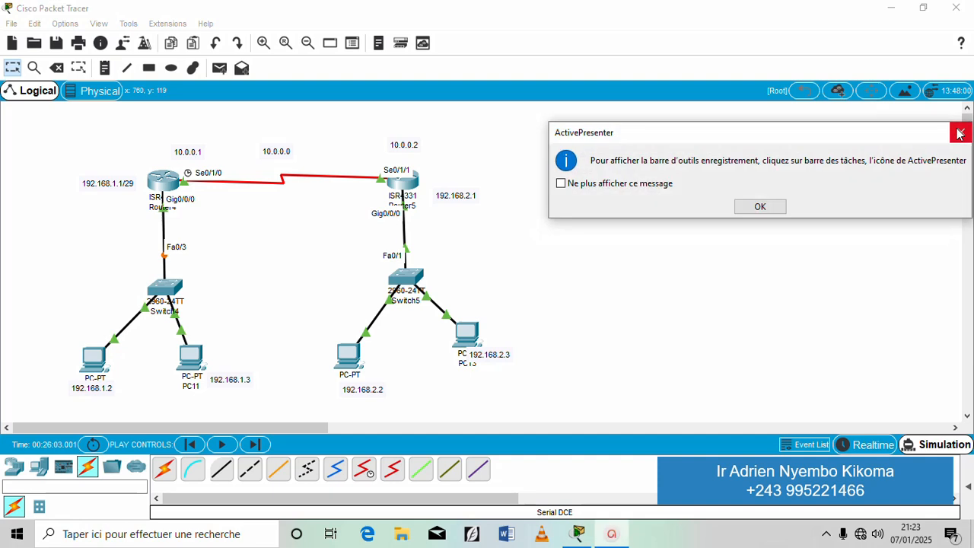
{"action": "left_click", "coordinate": [957, 134]}
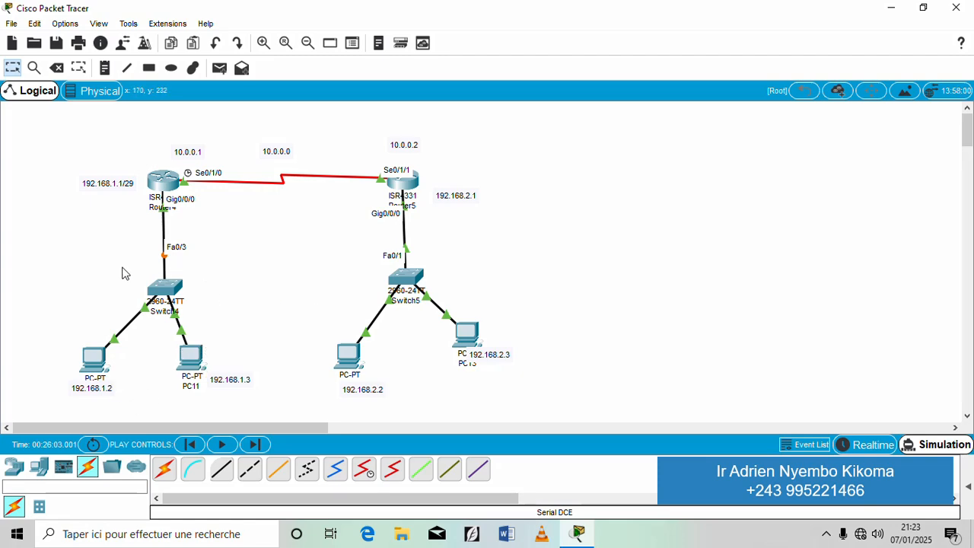
- Ping 192.168.1.3 from PC10's command prompt and minimize the PC window to uncover the topology
{"action": "left_click", "coordinate": [92, 358]}
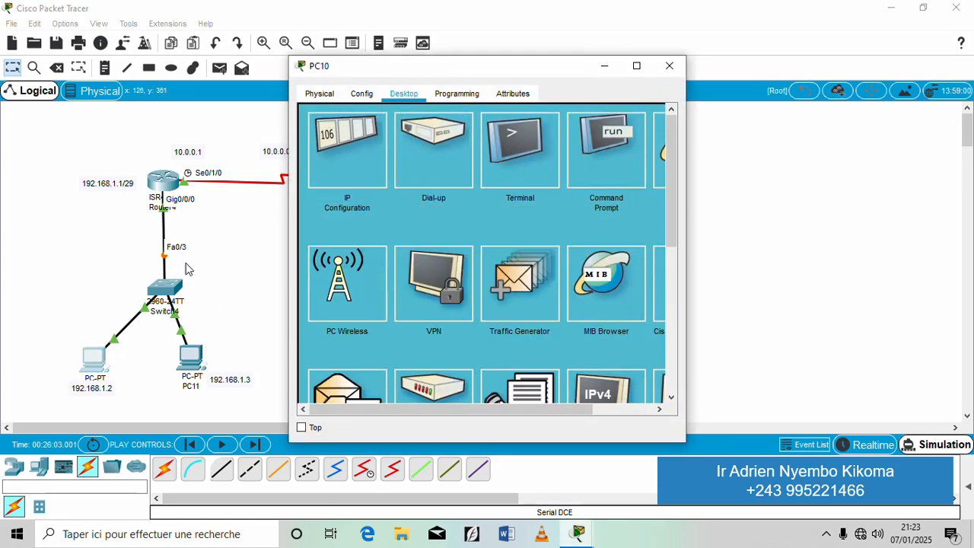
{"action": "left_click", "coordinate": [620, 169]}
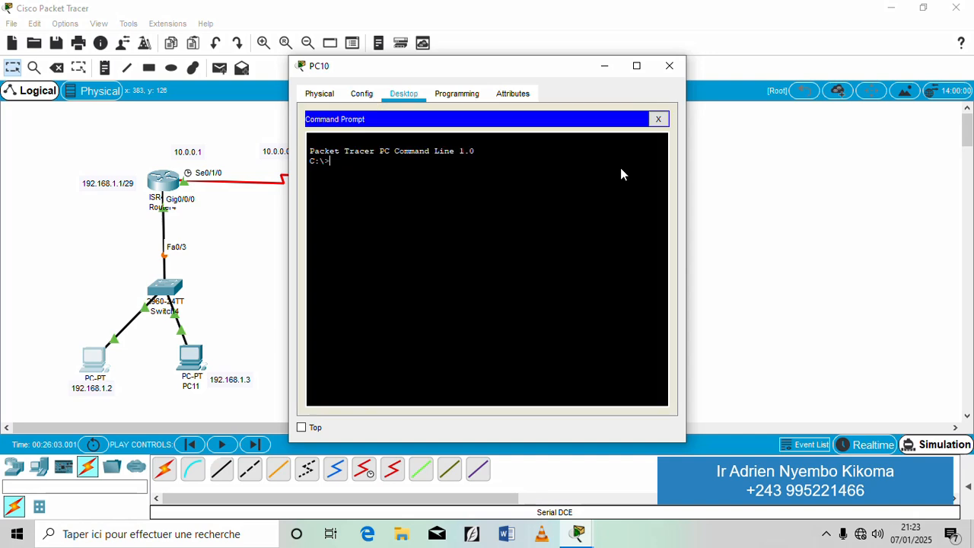
{"action": "type", "text": "PING 192.168"}
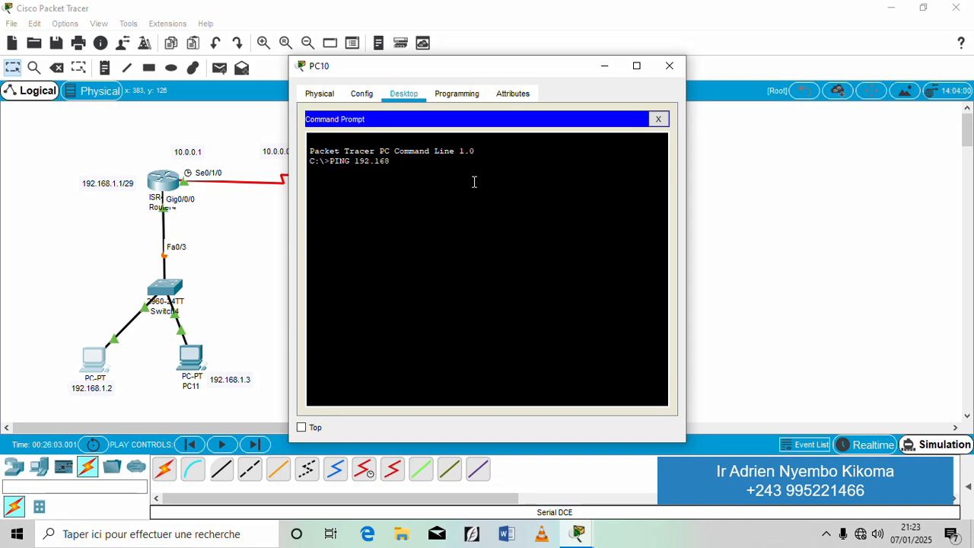
{"action": "type", "text": ".1.3"}
{"action": "key", "text": "Return"}
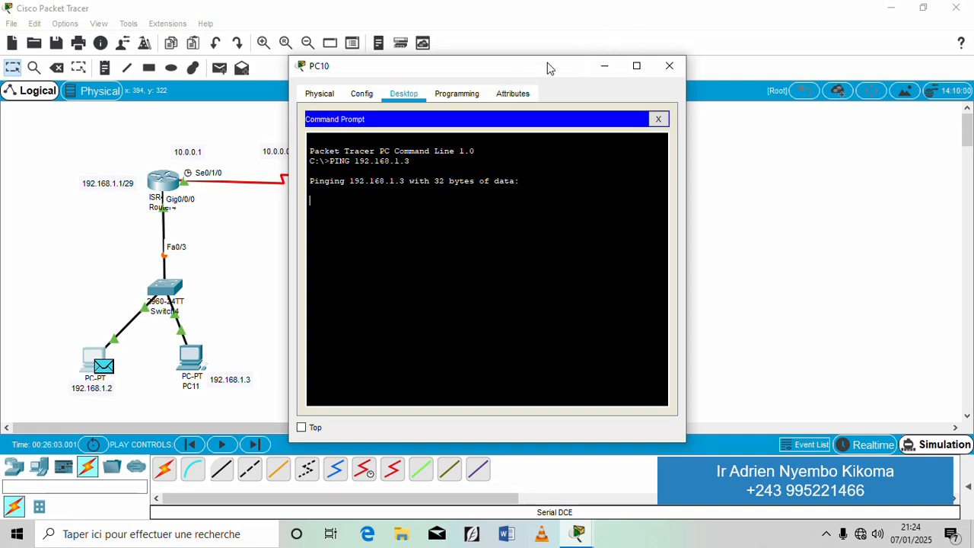
{"action": "left_click_drag", "start_coordinate": [549, 67], "coordinate": [800, 30]}
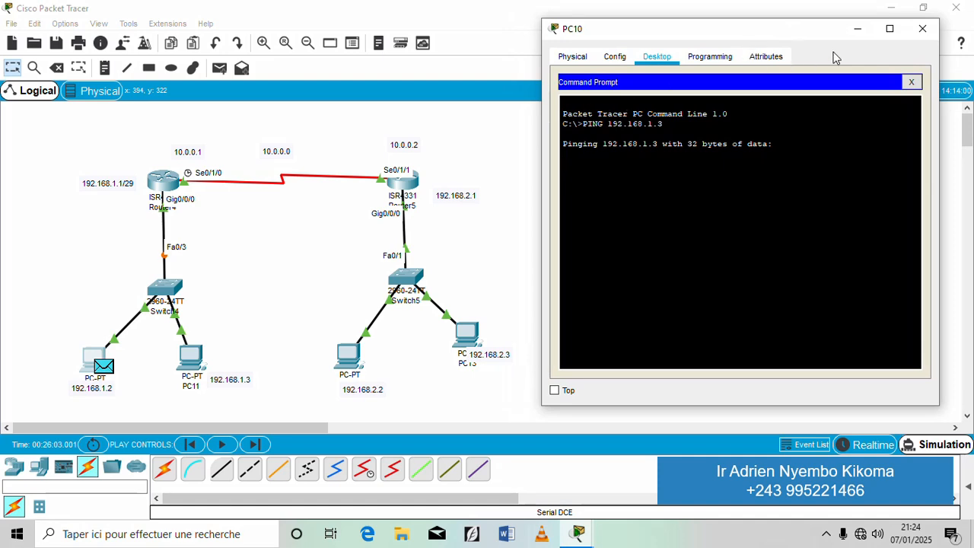
{"action": "left_click", "coordinate": [857, 31]}
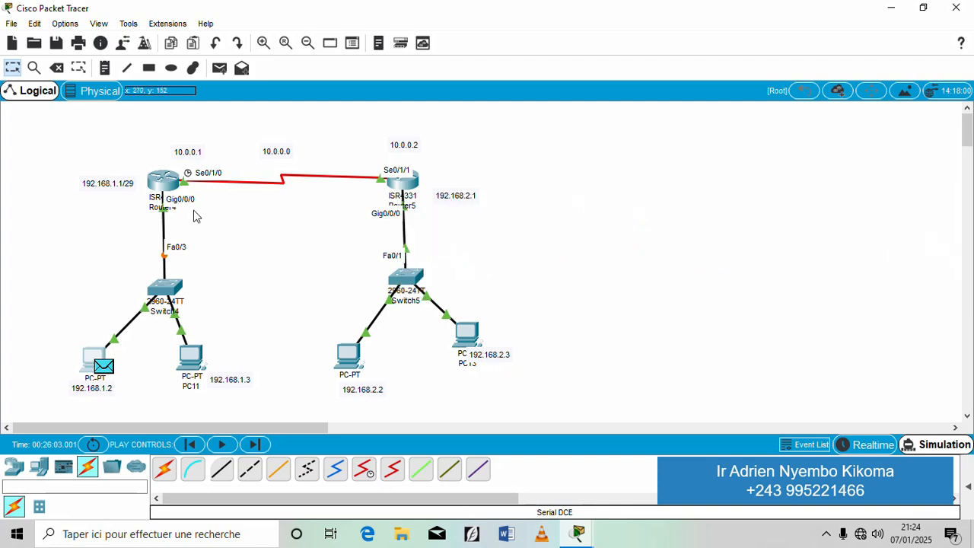
- Open Router4's command-line interface beside the topology and bring up a fresh global configuration prompt
{"action": "left_click", "coordinate": [157, 188]}
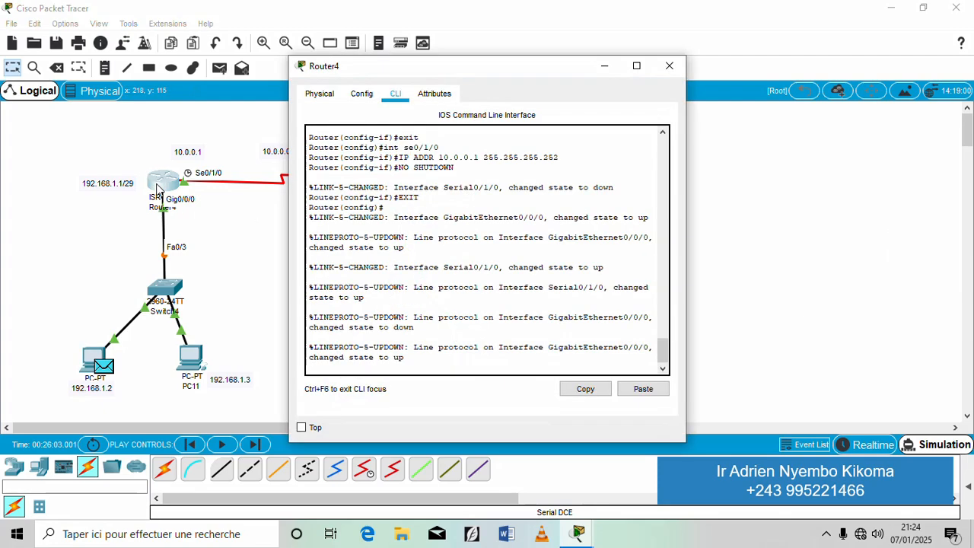
{"action": "left_click_drag", "start_coordinate": [507, 79], "coordinate": [760, 24]}
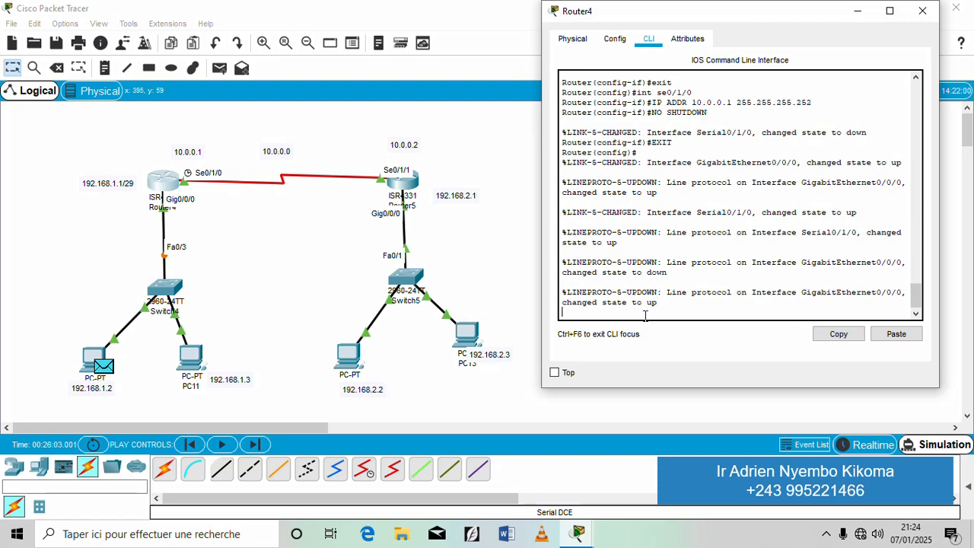
{"action": "key", "text": "Return"}
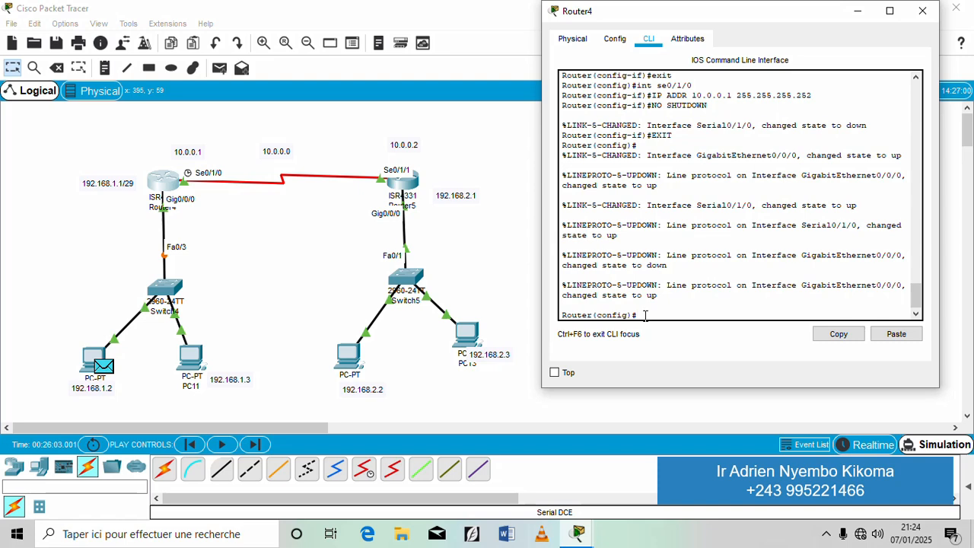
- Add a static route on Router4 to 192.168.2.0 255.255.255.248 via next hop 10.0.0.2, and close the device window
{"action": "type", "text": "IP"}
{"action": "key", "text": "BackSpace"}
{"action": "type", "text": "ip route"}
{"action": "type", "text": "1"}
{"action": "key", "text": "BackSpace"}
{"action": "type", "text": "192.168.2"}
{"action": "type", "text": ".0 2"}
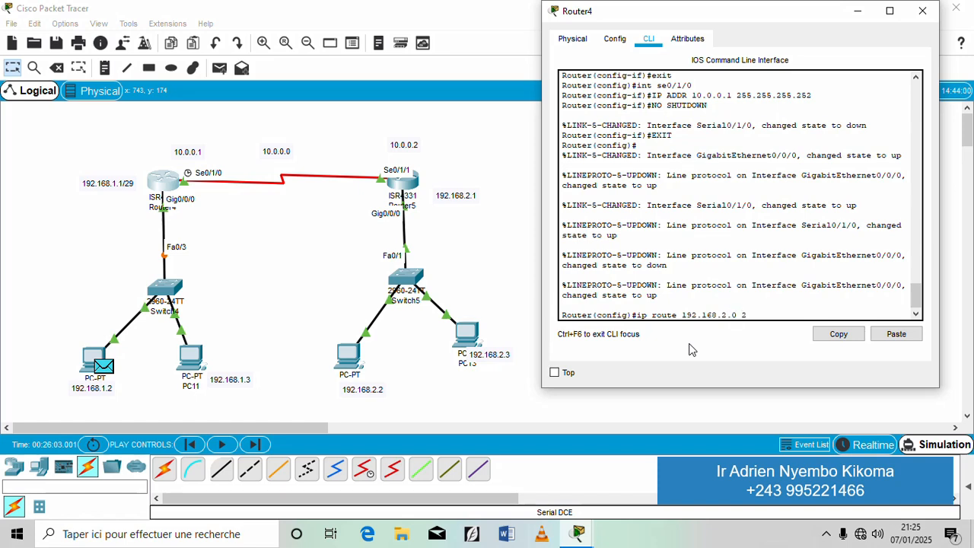
{"action": "type", "text": "55.255.255.248 10"}
{"action": "type", "text": ".0.0"}
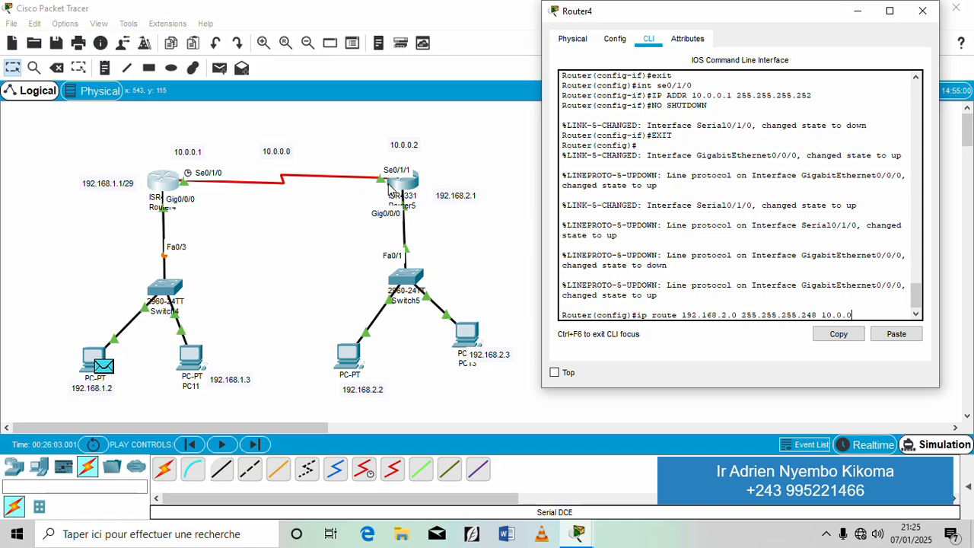
{"action": "type", "text": ".2"}
{"action": "key", "text": "Return"}
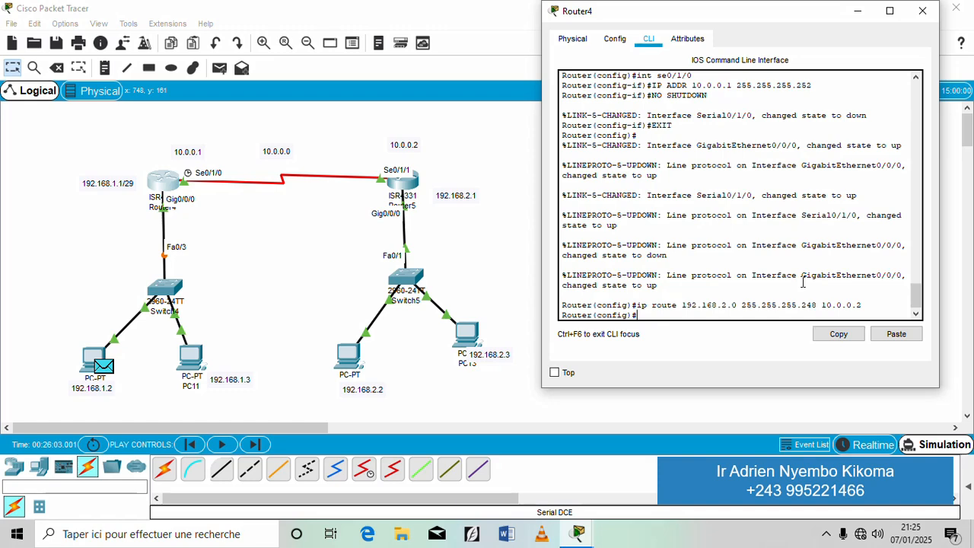
{"action": "left_click", "coordinate": [922, 11]}
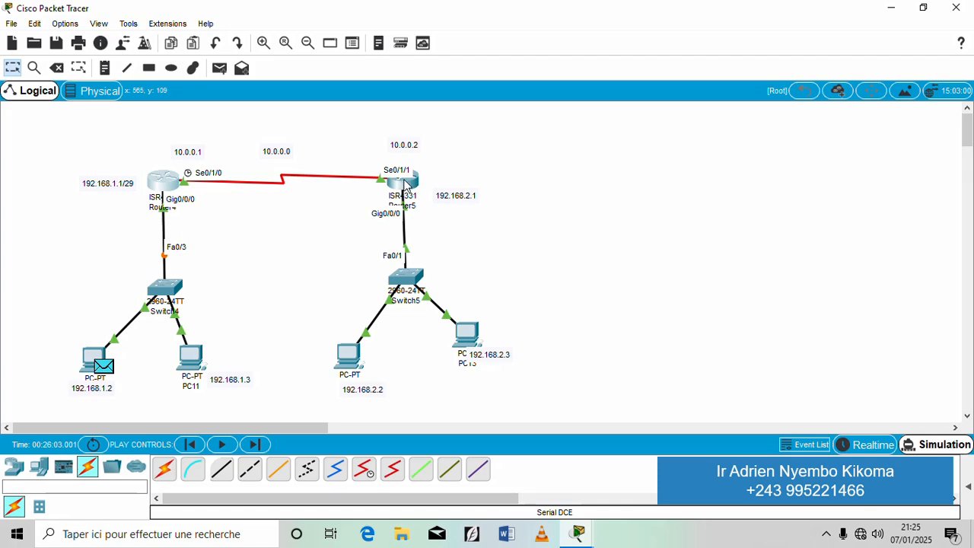
- Open Router5's command-line interface beside the topology and bring up a fresh global configuration prompt
{"action": "left_click", "coordinate": [405, 185]}
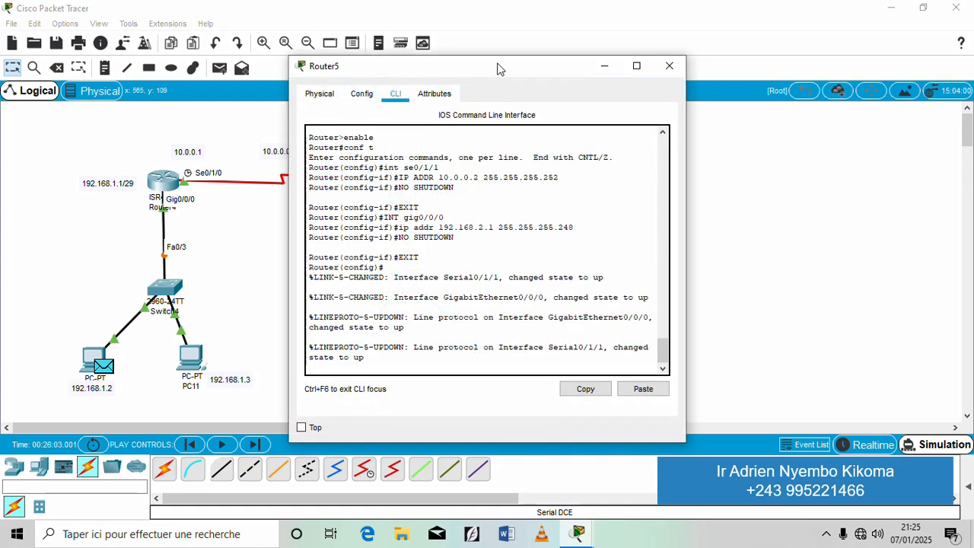
{"action": "left_click_drag", "start_coordinate": [498, 68], "coordinate": [687, 63]}
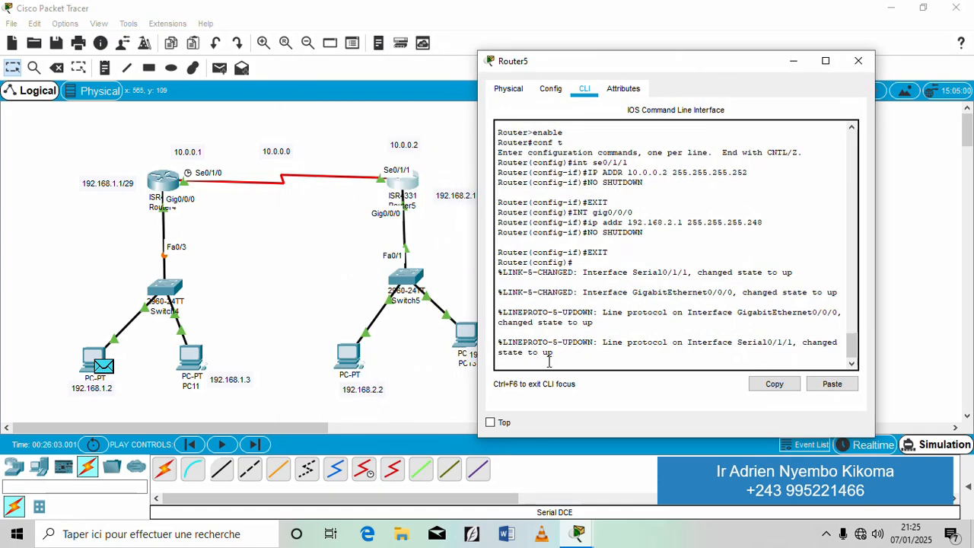
{"action": "key", "text": "Return"}
- Add a static route on Router5 to network 192.168.1.0 with mask 255.255.255.248 via next hop 10.0.0.1
{"action": "type", "text": "IP"}
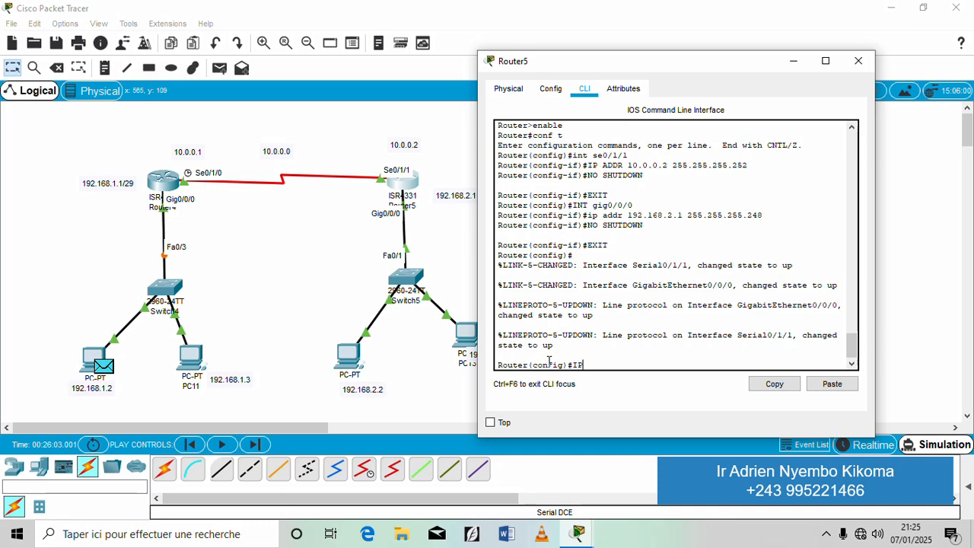
{"action": "key", "text": "BackSpace"}
{"action": "type", "text": "p rou"}
{"action": "type", "text": "te &"}
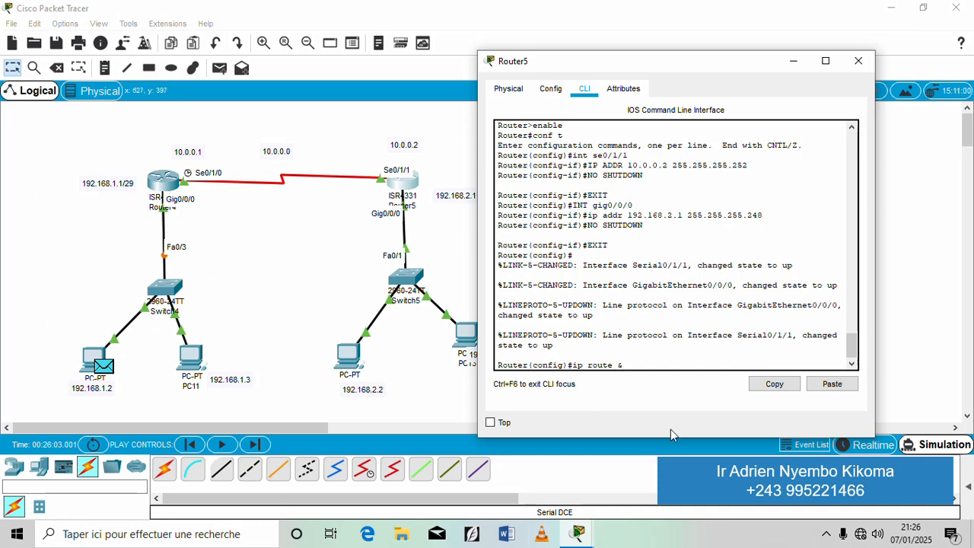
{"action": "type", "text": ";&"}
{"action": "key", "text": "BackSpace"}
{"action": "key", "text": "BackSpace"}
{"action": "key", "text": "BackSpace"}
{"action": "type", "text": "192/"}
{"action": "key", "text": "BackSpace"}
{"action": "type", "text": ".168.1.0 255.2"}
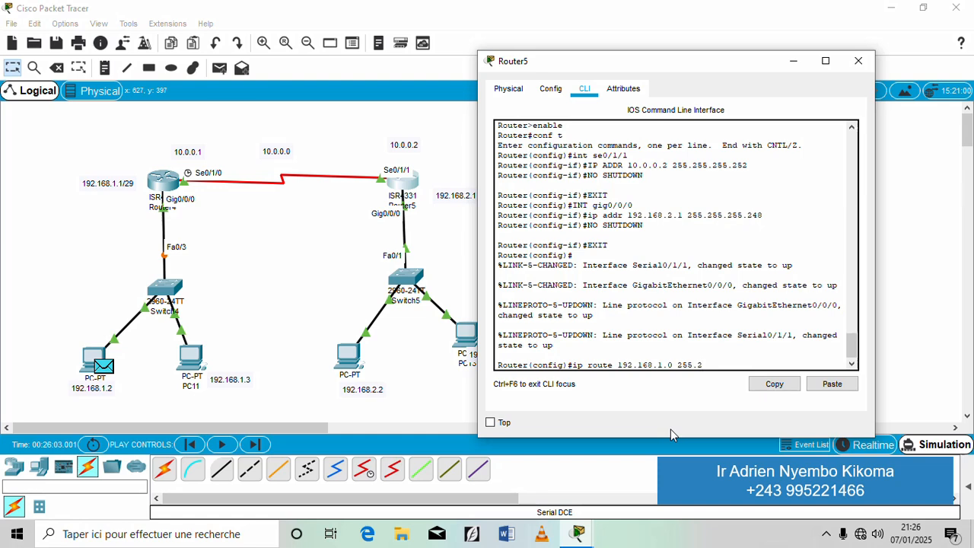
{"action": "type", "text": "55.255.248 10.0.0.1"}
{"action": "key", "text": "Return"}
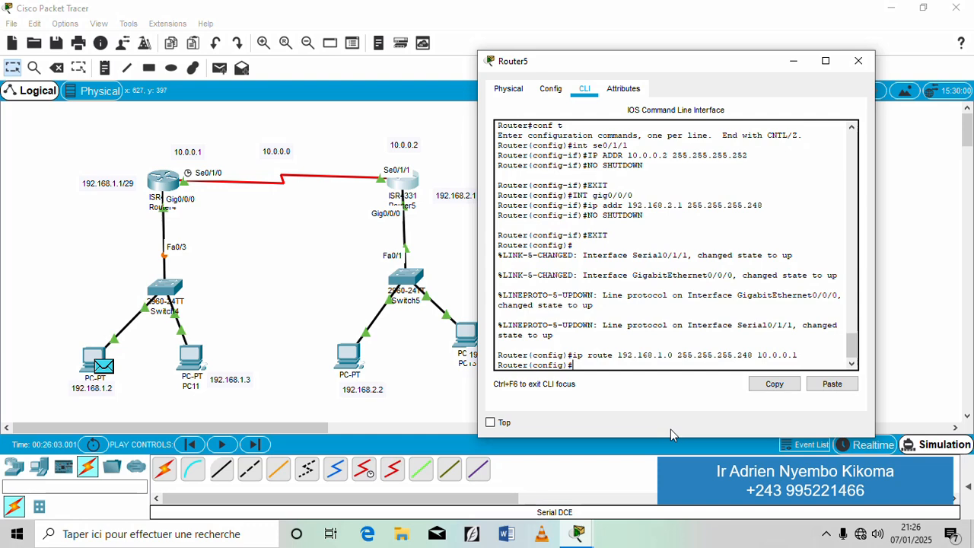
{"action": "left_click", "coordinate": [827, 544]}
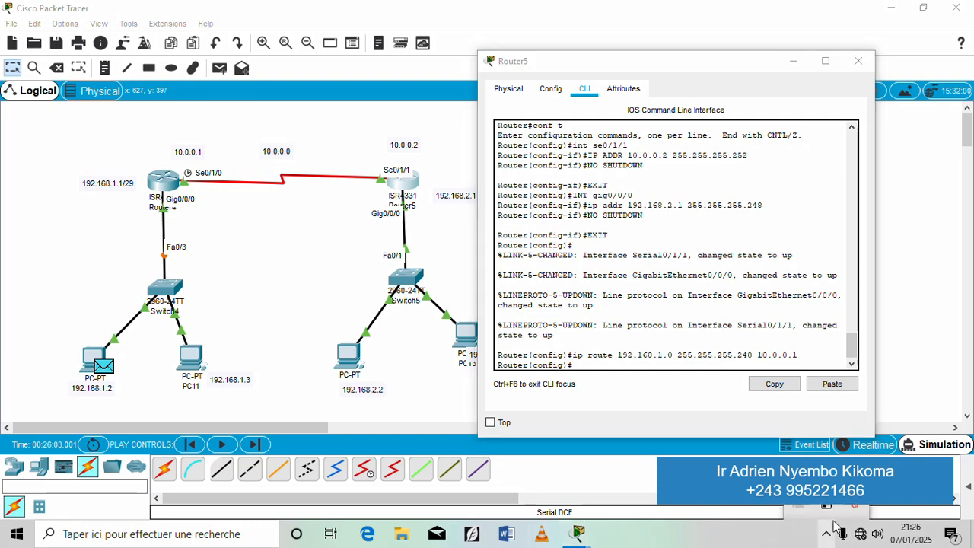
{"action": "left_click", "coordinate": [855, 512]}
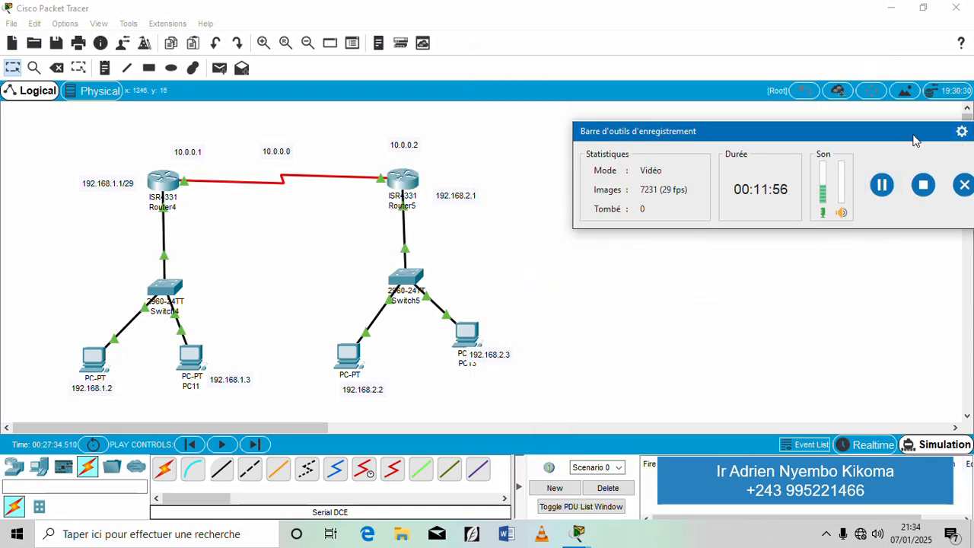
{"action": "left_click_drag", "start_coordinate": [915, 139], "coordinate": [875, 142]}
{"action": "left_click", "coordinate": [941, 134]}
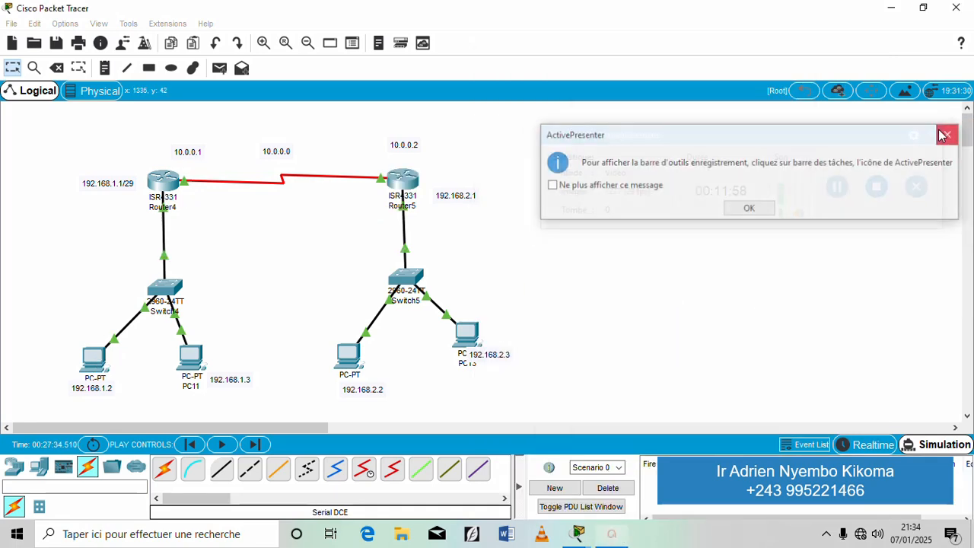
- Add a simple PDU from the PC at 192.168.1.2 to the PC at 192.168.2.3
{"action": "left_click", "coordinate": [947, 134]}
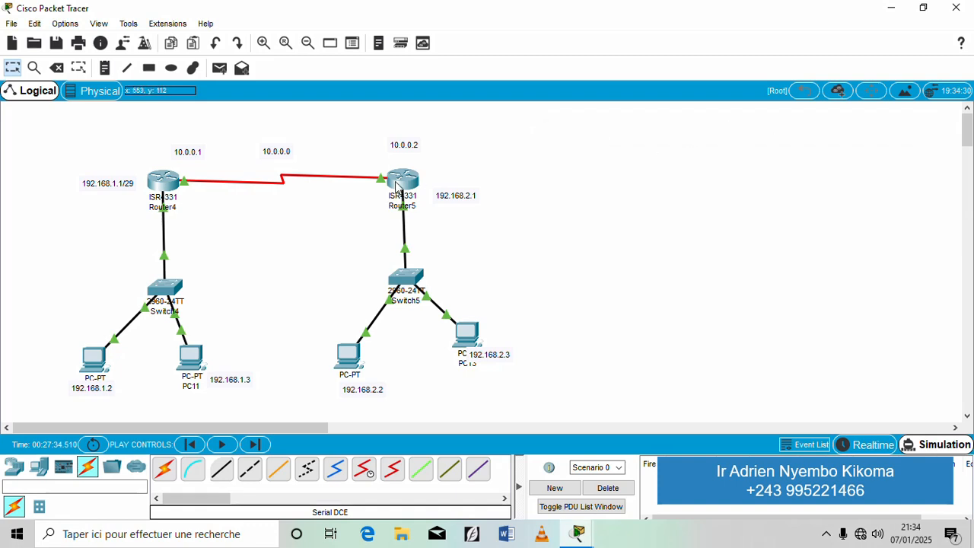
{"action": "mouse_move", "coordinate": [396, 187]}
{"action": "left_click", "coordinate": [220, 68]}
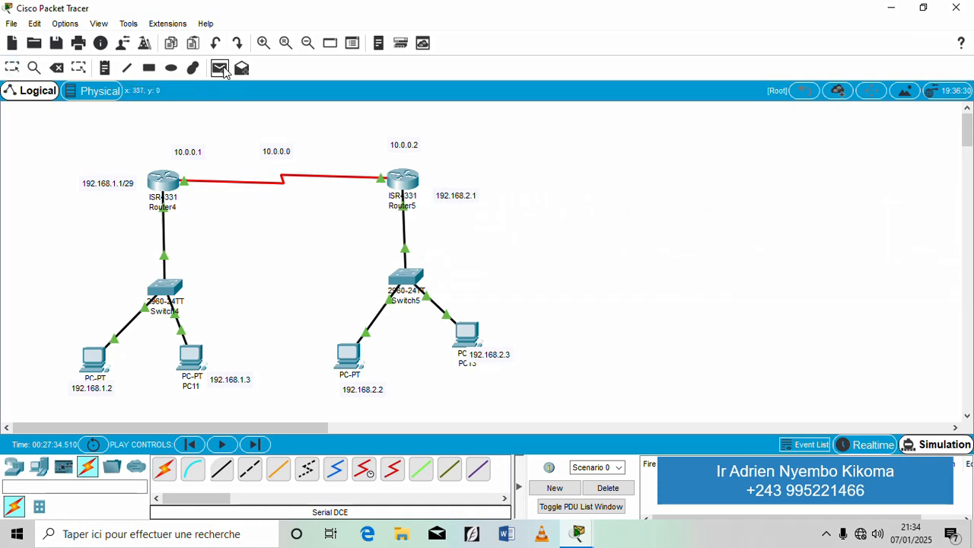
{"action": "left_click", "coordinate": [97, 366]}
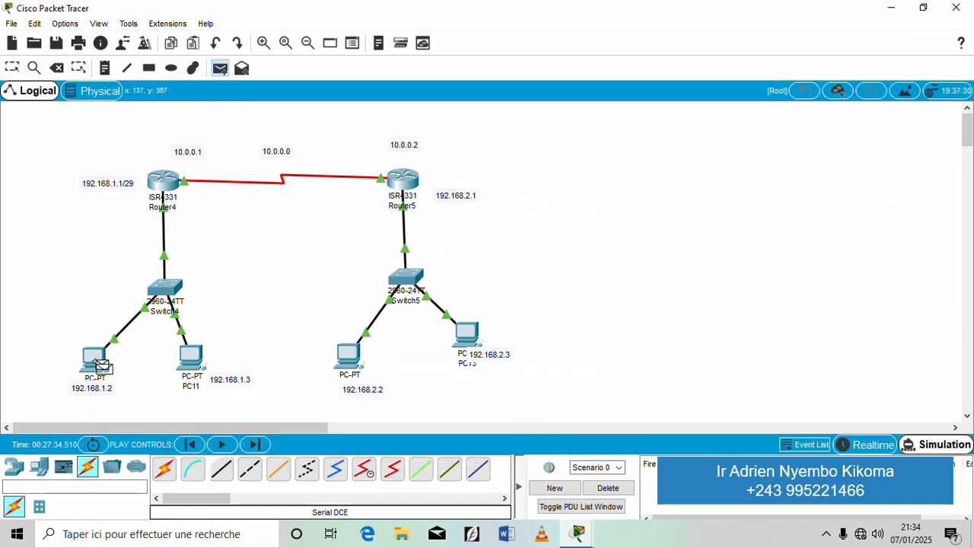
{"action": "left_click", "coordinate": [473, 343]}
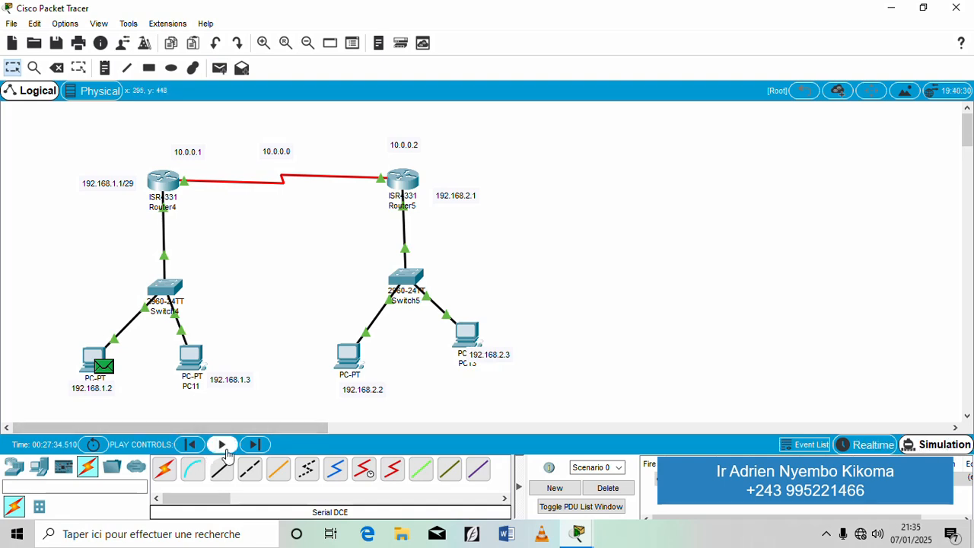
- Show the simulation event list and play the simulation to follow the ICMP packet to 192.168.2.3 and back to 192.168.1.2
{"action": "left_click", "coordinate": [947, 449]}
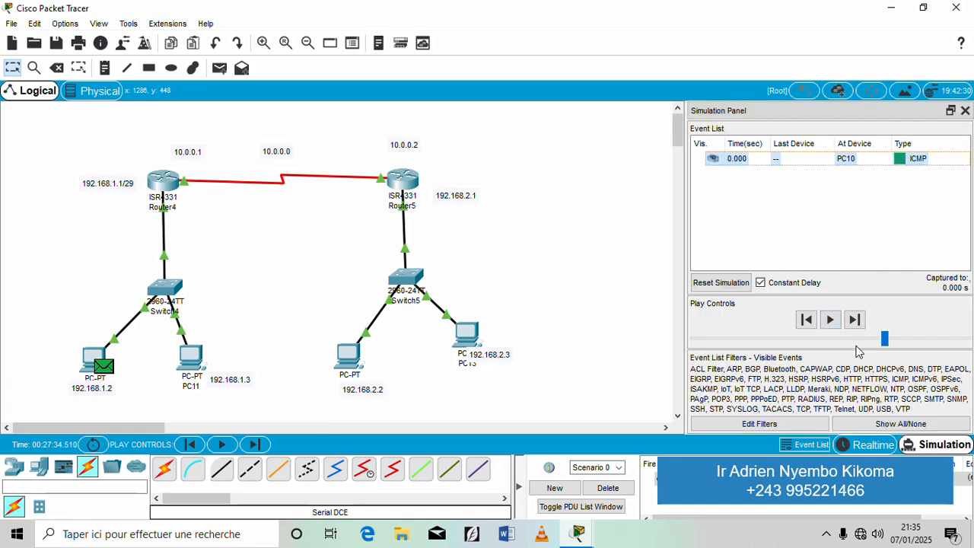
{"action": "left_click", "coordinate": [831, 320]}
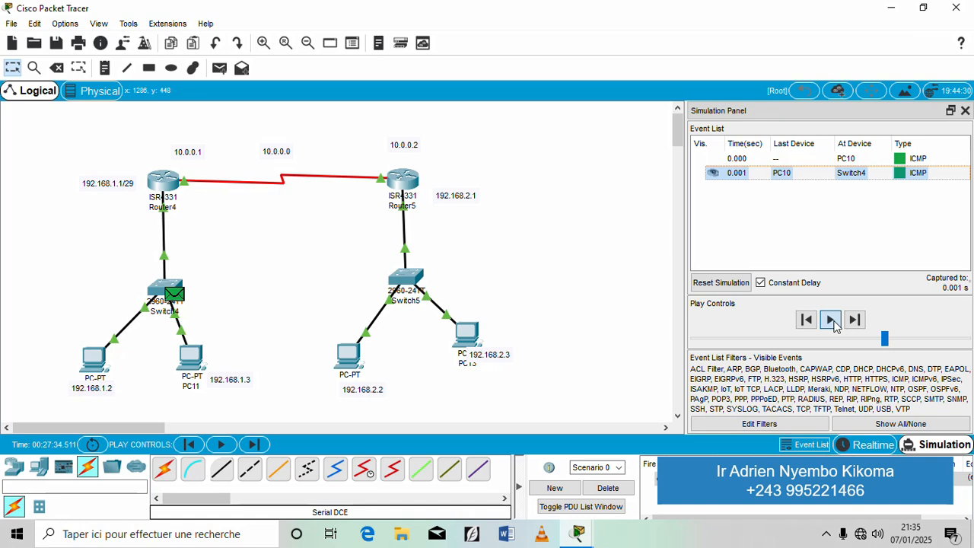
{"action": "left_click", "coordinate": [832, 320]}
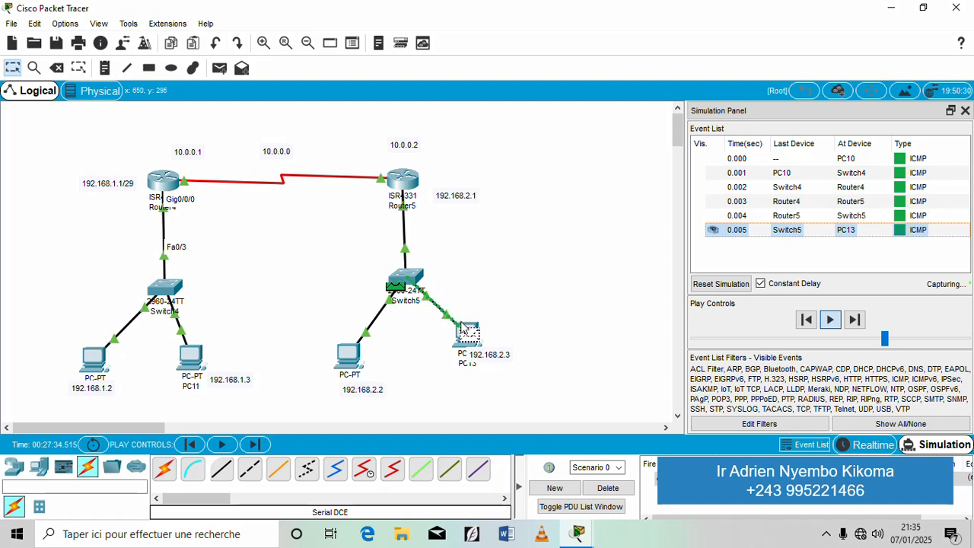
{"action": "mouse_move", "coordinate": [464, 343]}
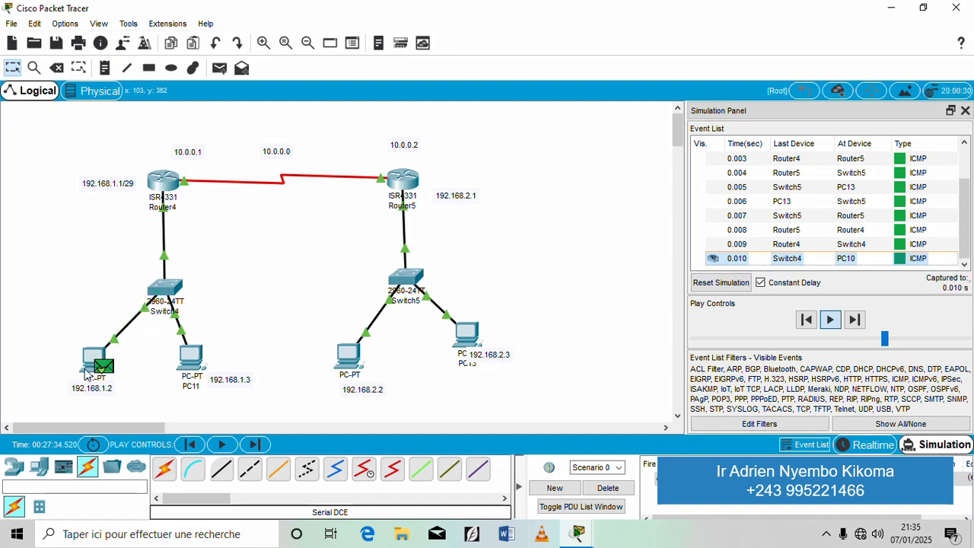
{"action": "mouse_move", "coordinate": [100, 380]}
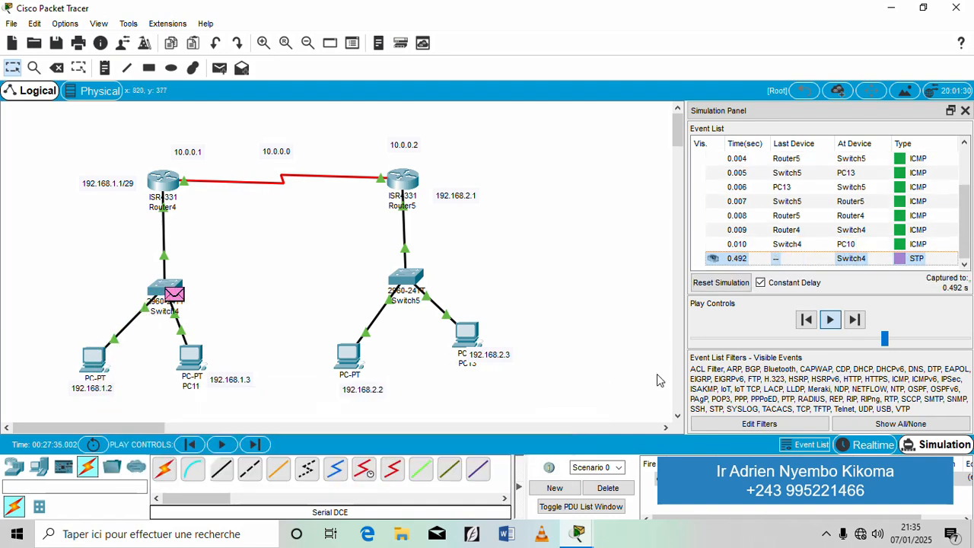
- Delete the test scenario's PDU and close the simulation event list
{"action": "left_click", "coordinate": [608, 488]}
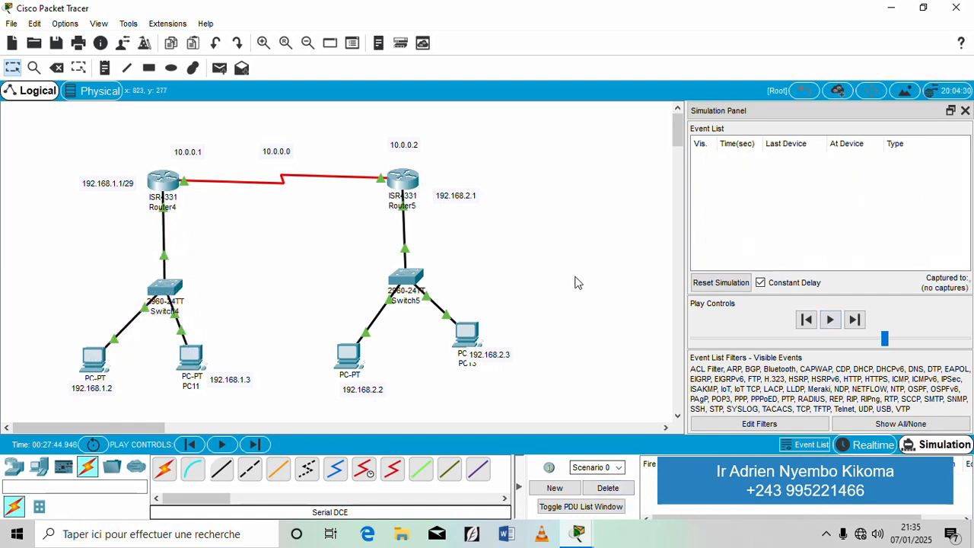
{"action": "left_click", "coordinate": [965, 112]}
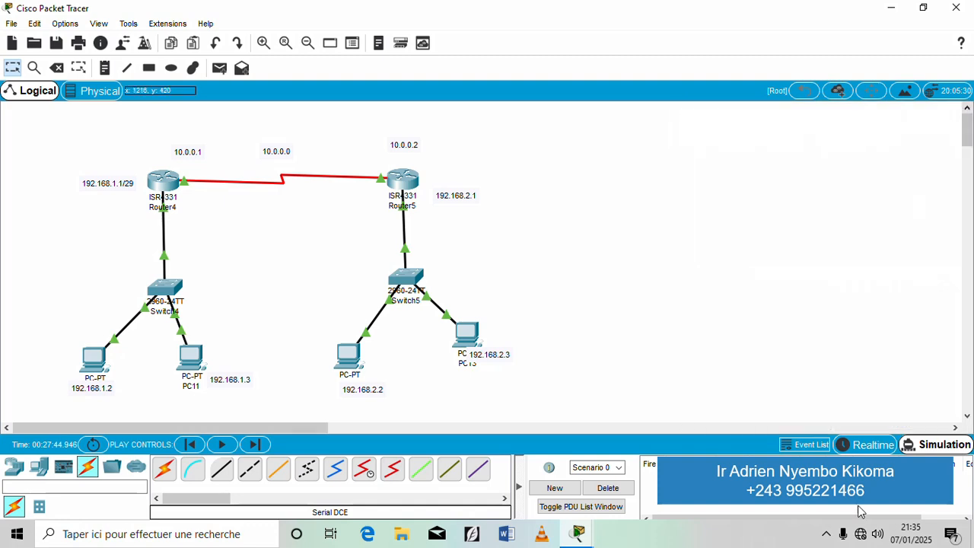
{"action": "left_click", "coordinate": [828, 537]}
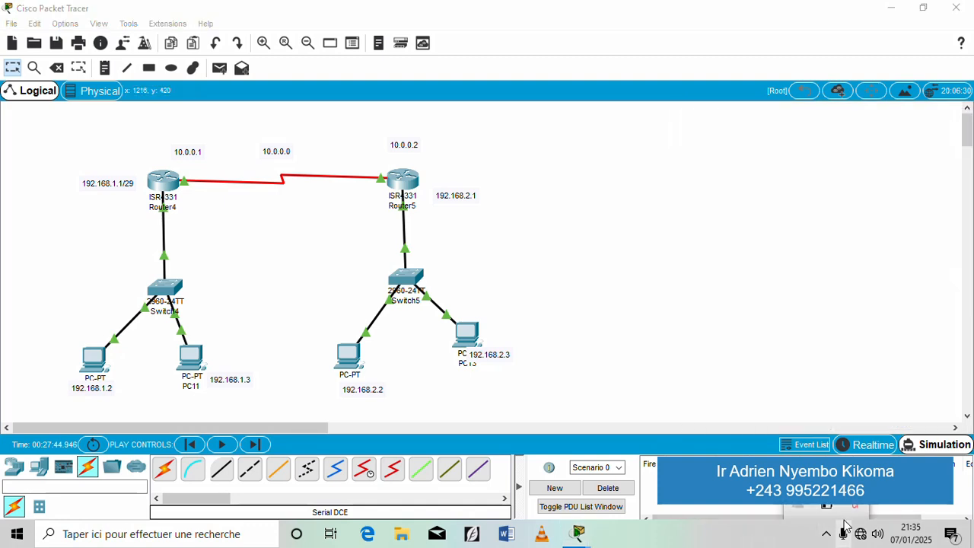
{"action": "left_click", "coordinate": [854, 508]}
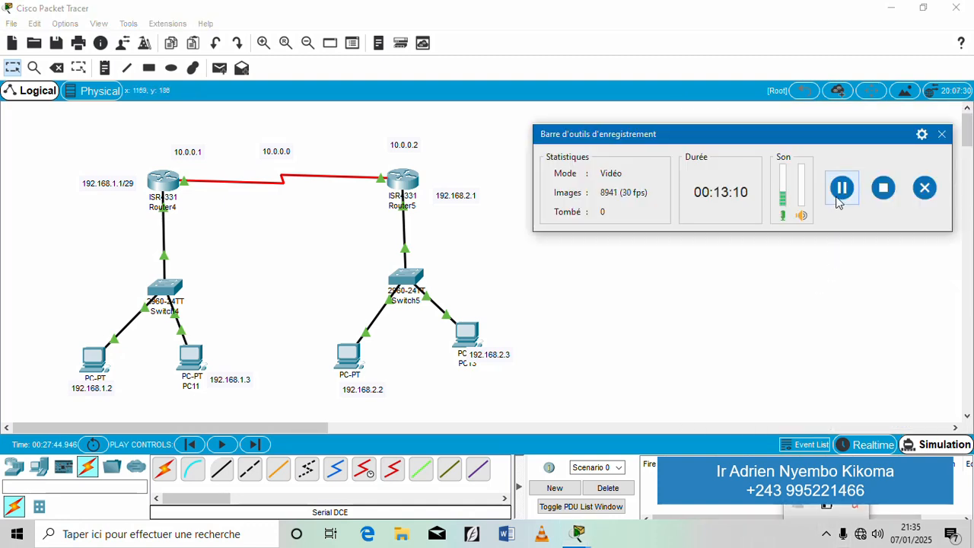